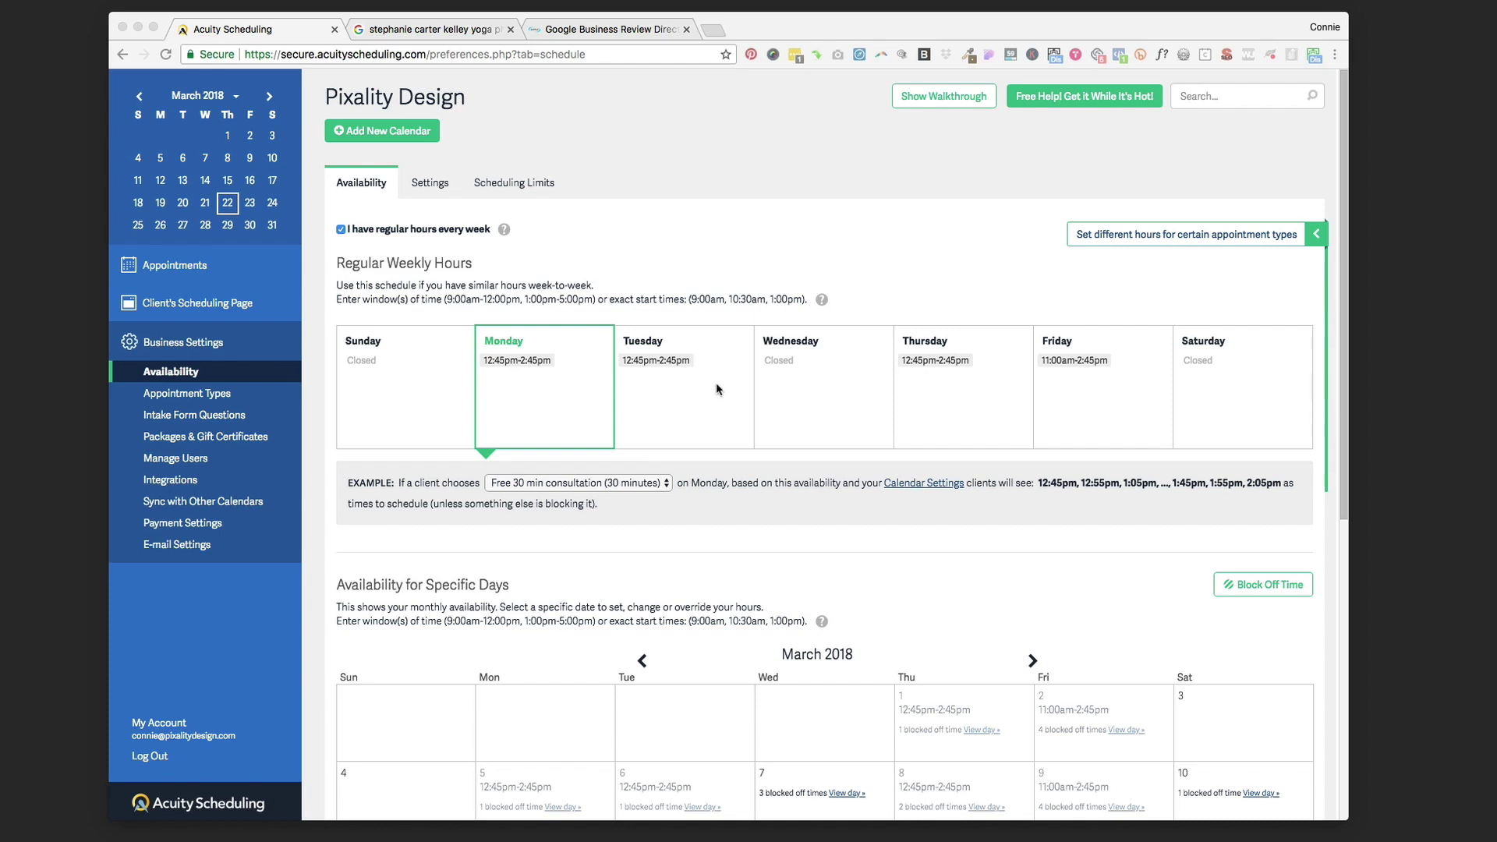
# Step: Go to Business Settings' E-mail Settings page in Acuity Scheduling
pyautogui.click(178, 344)
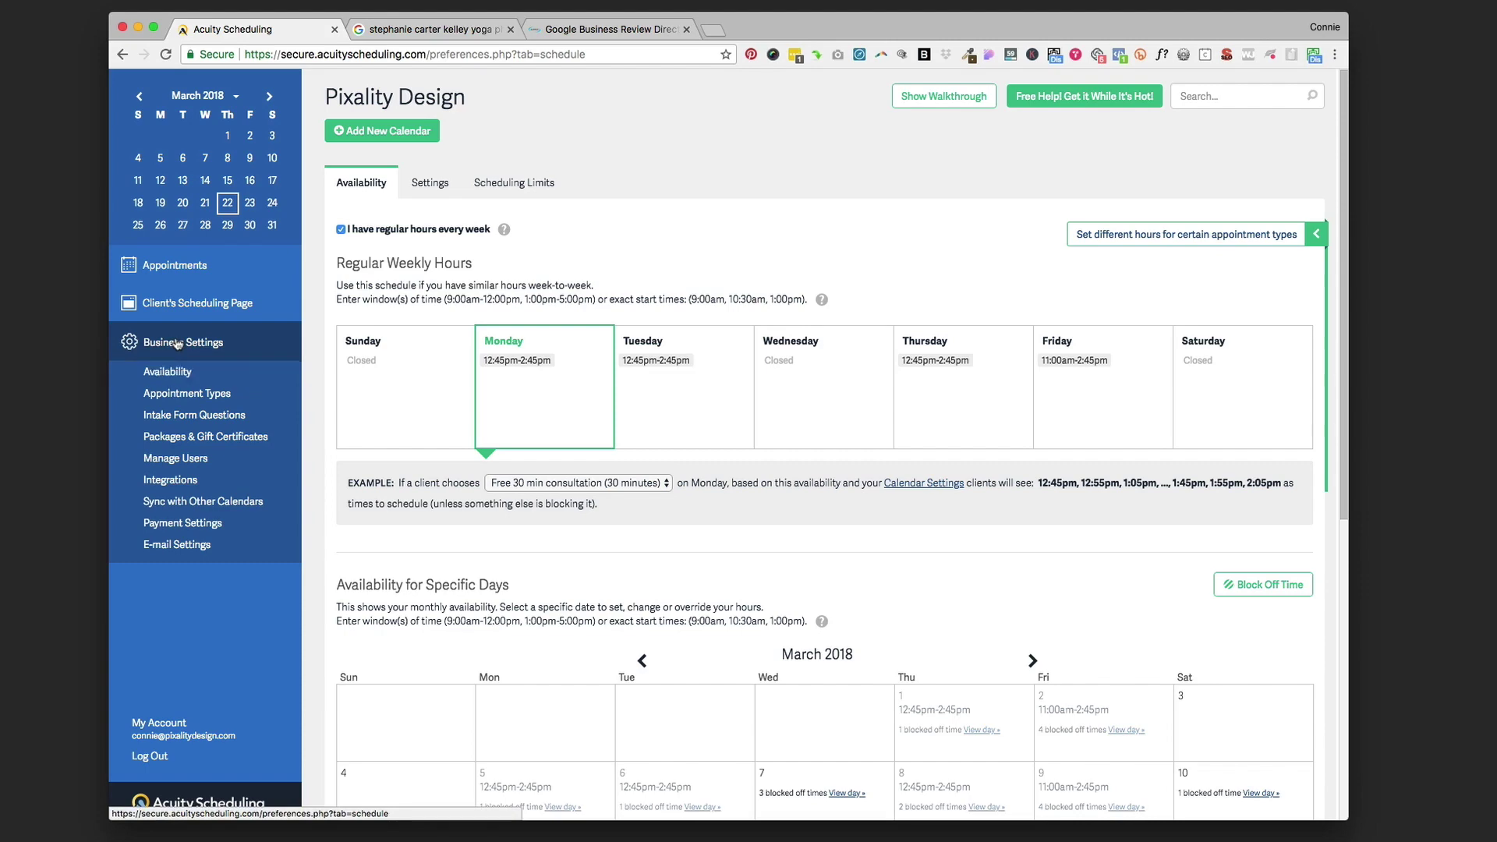
pyautogui.click(177, 546)
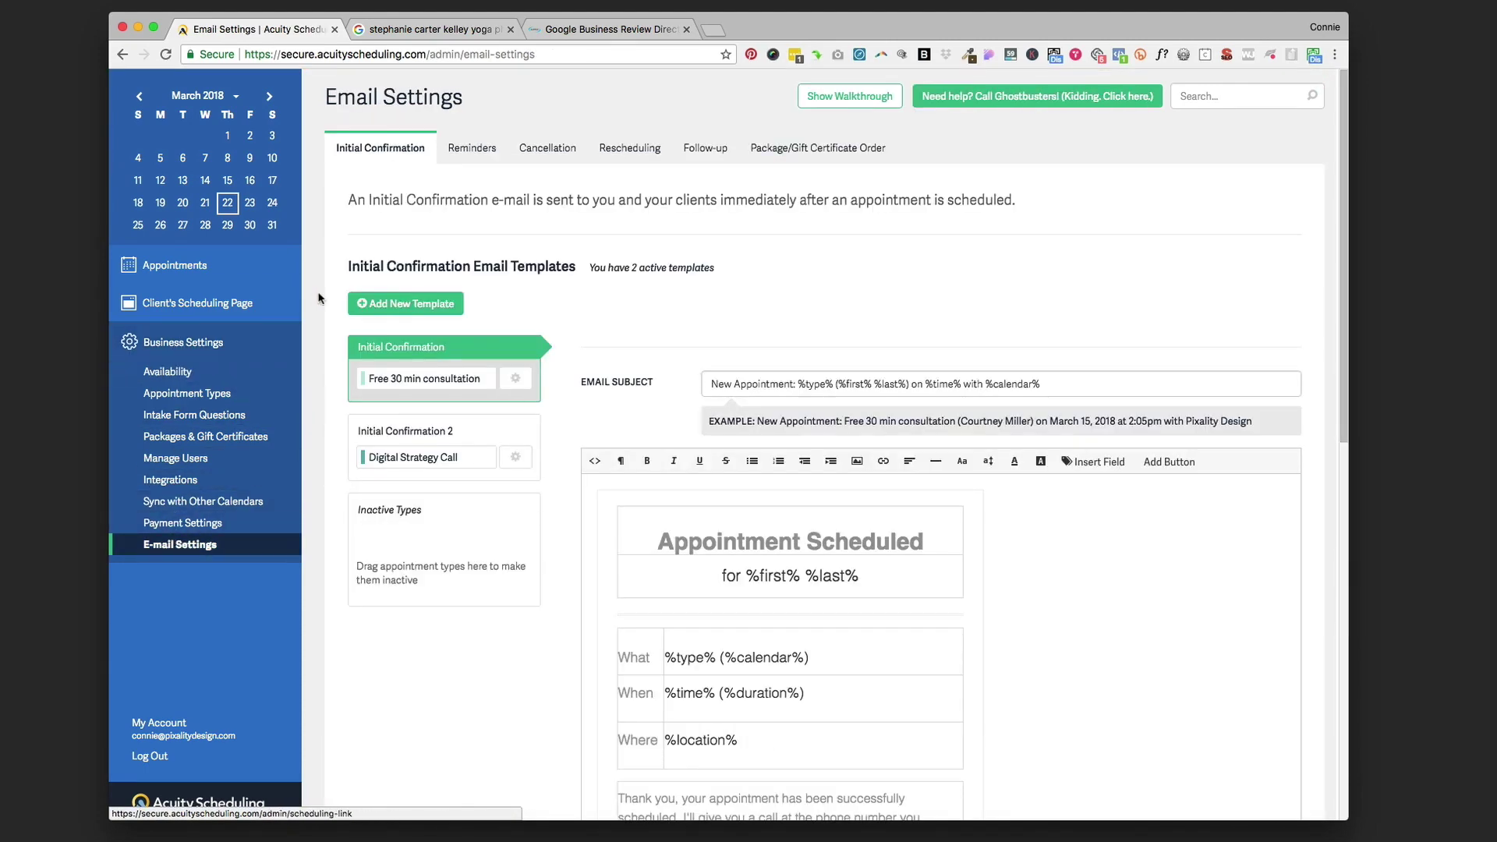
# Step: On the Follow-up settings, choose 'Send follow-up e-mails' for after each appointment
pyautogui.click(709, 150)
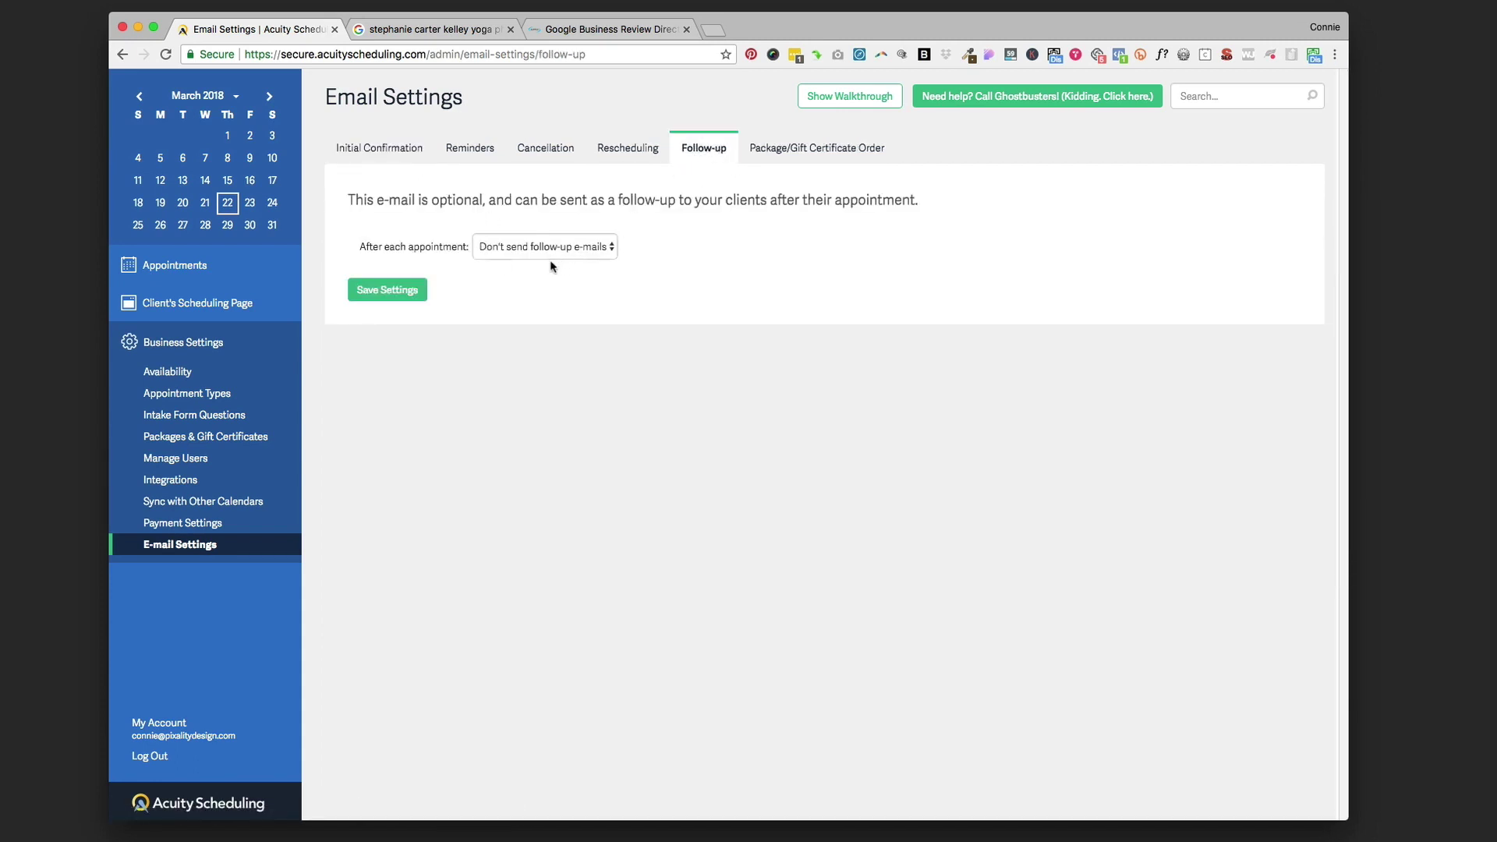
pyautogui.click(614, 250)
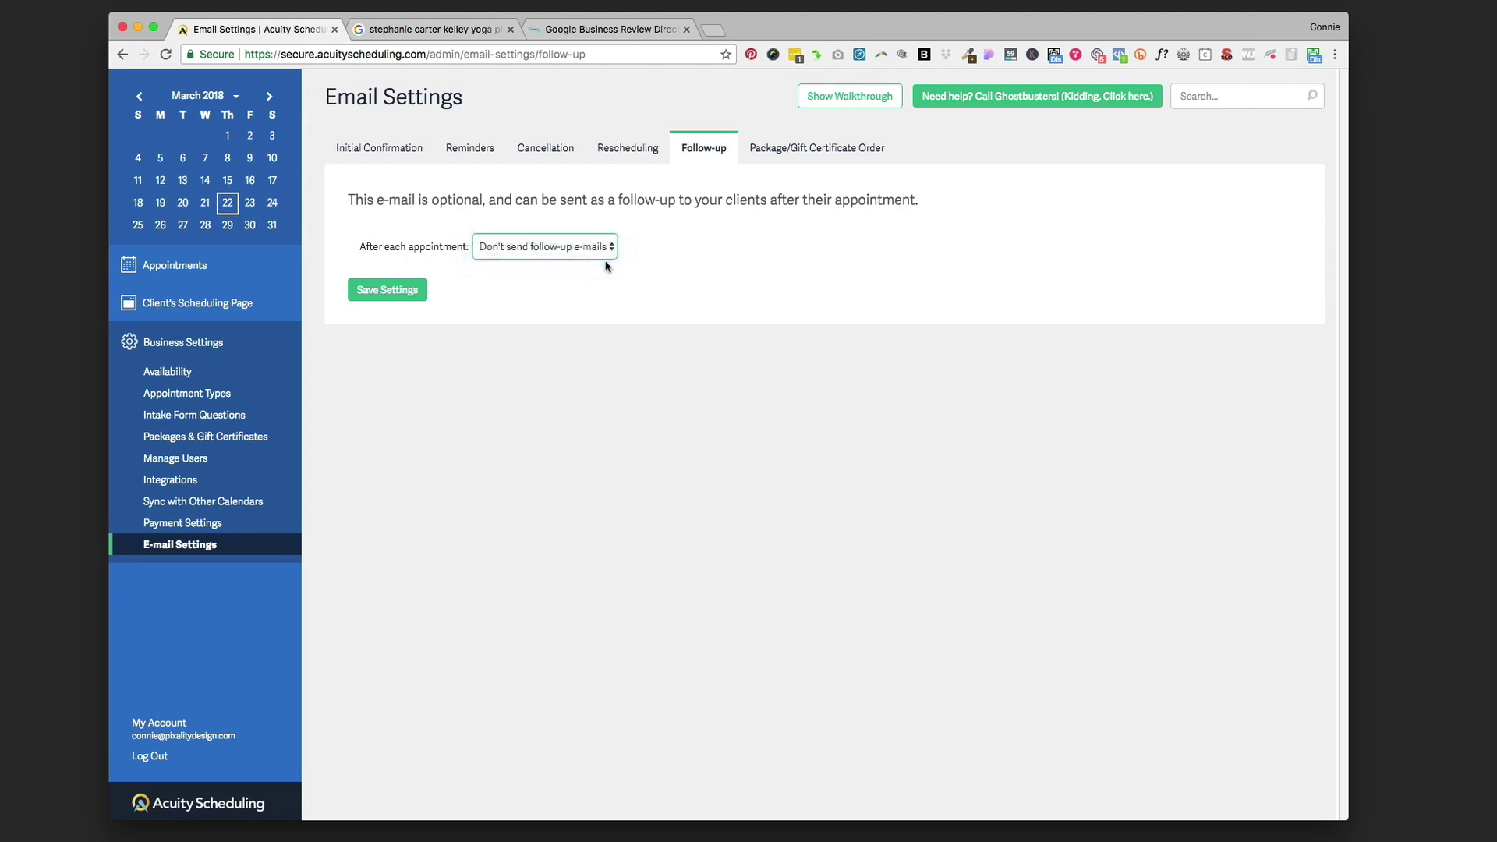
pyautogui.click(606, 262)
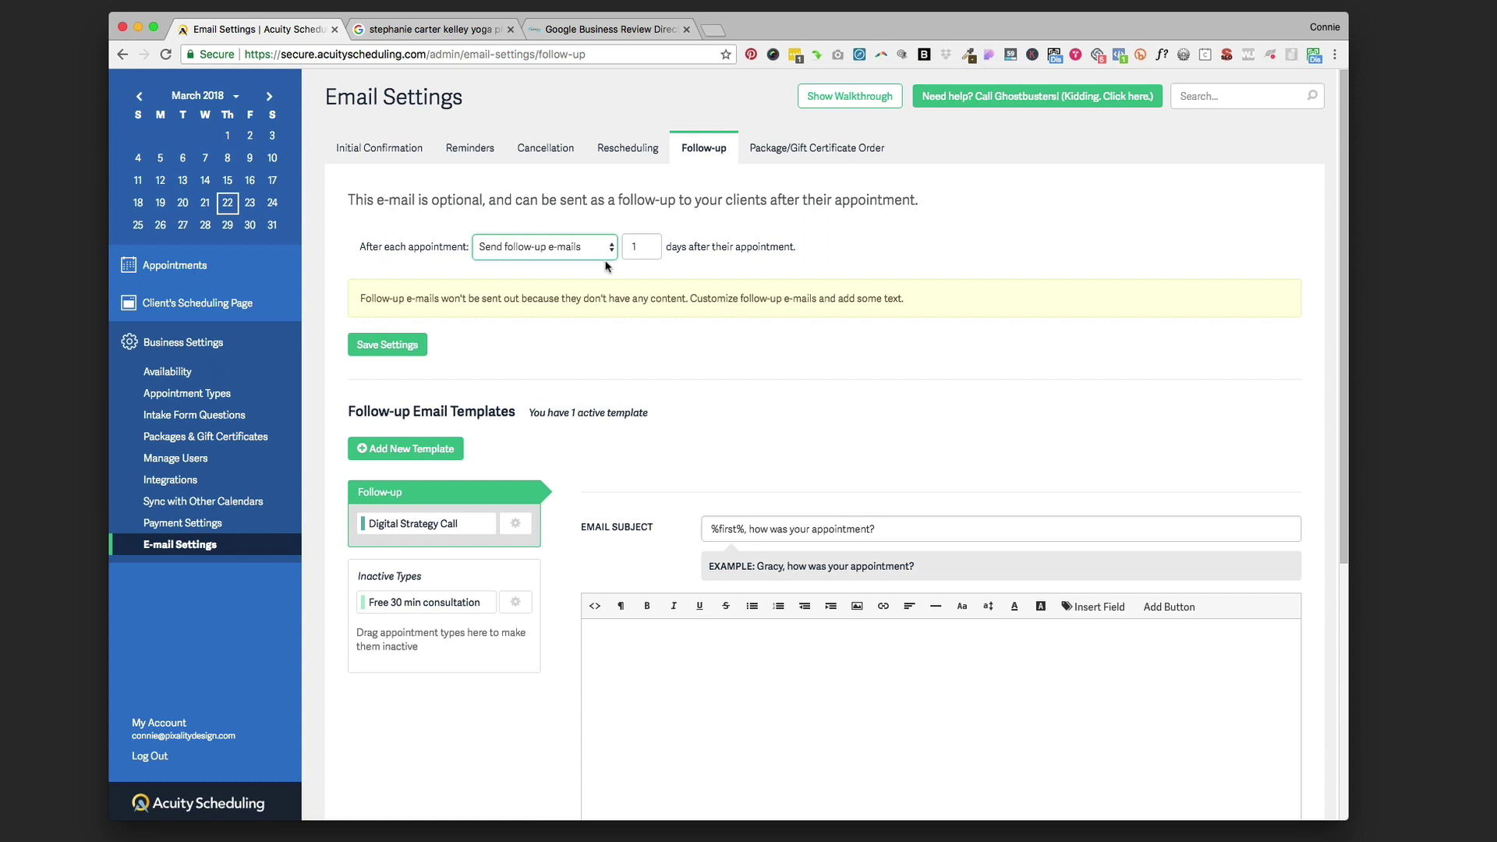
pyautogui.scroll(-3, 583, 323)
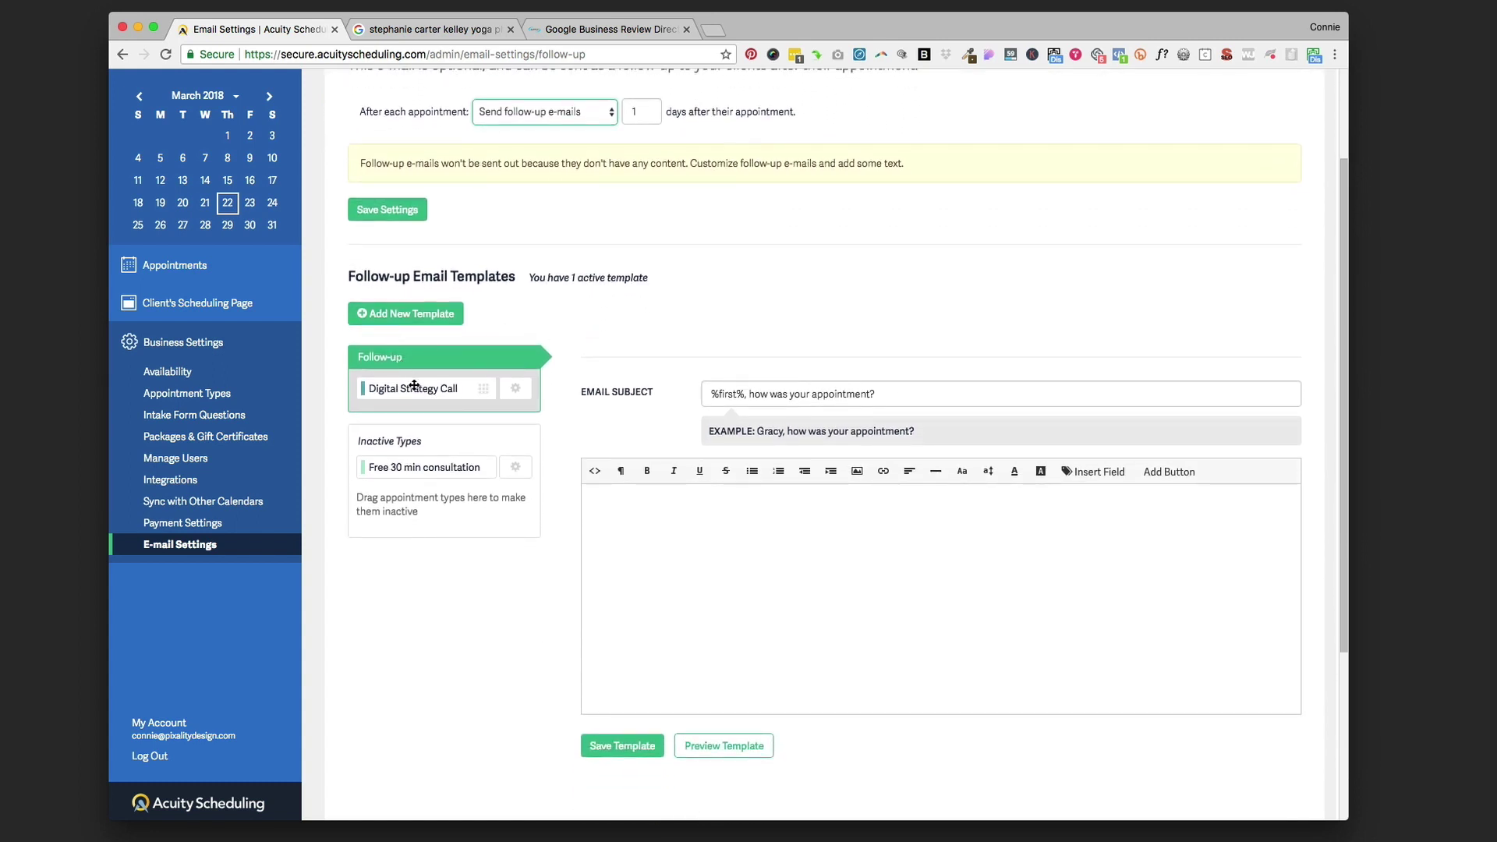
pyautogui.moveTo(428, 461); pyautogui.dragTo(428, 384)
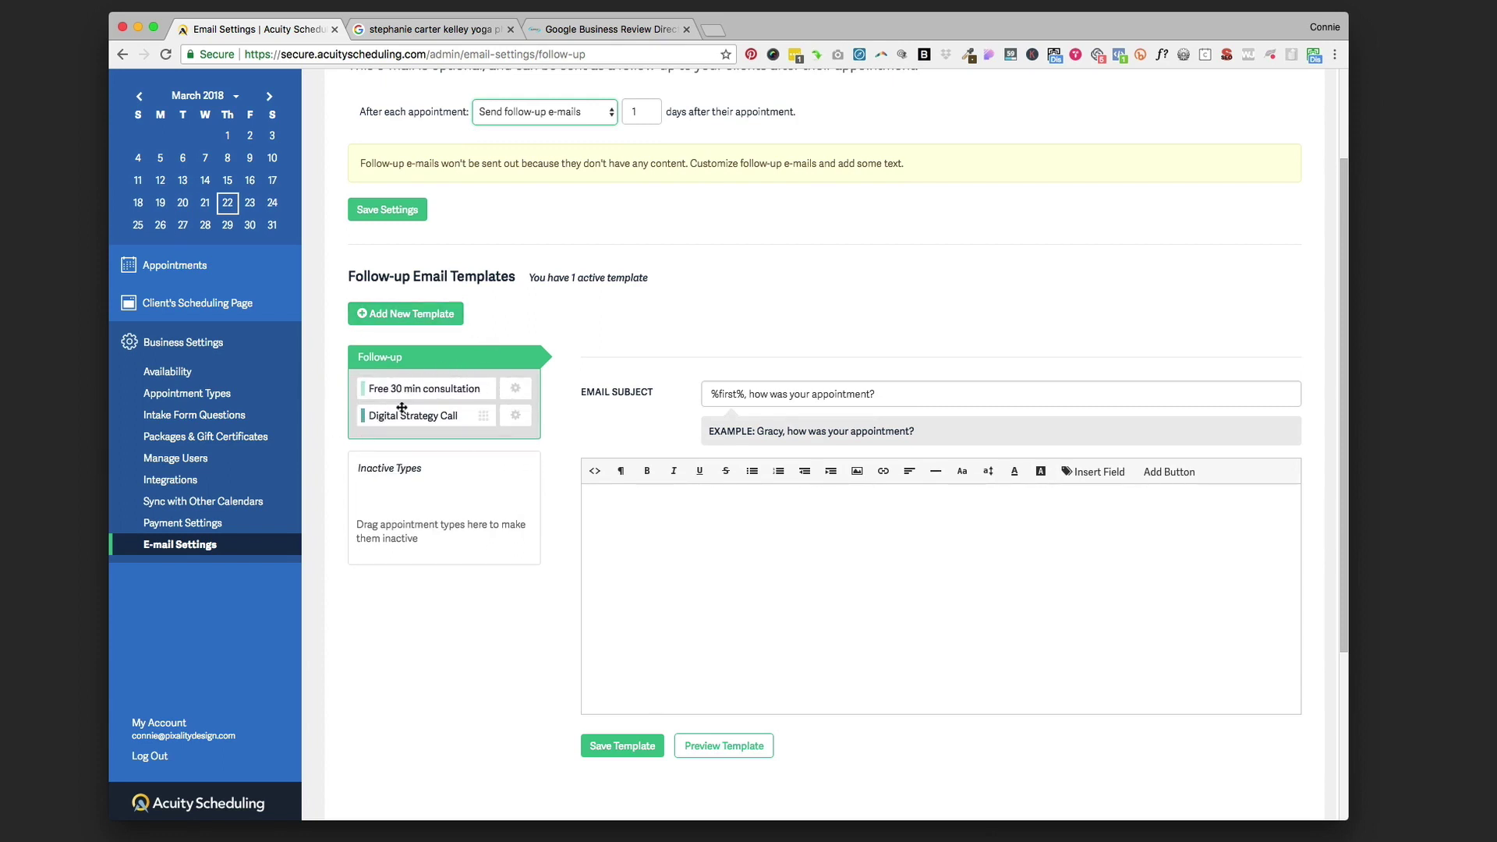
pyautogui.moveTo(405, 388); pyautogui.dragTo(407, 503)
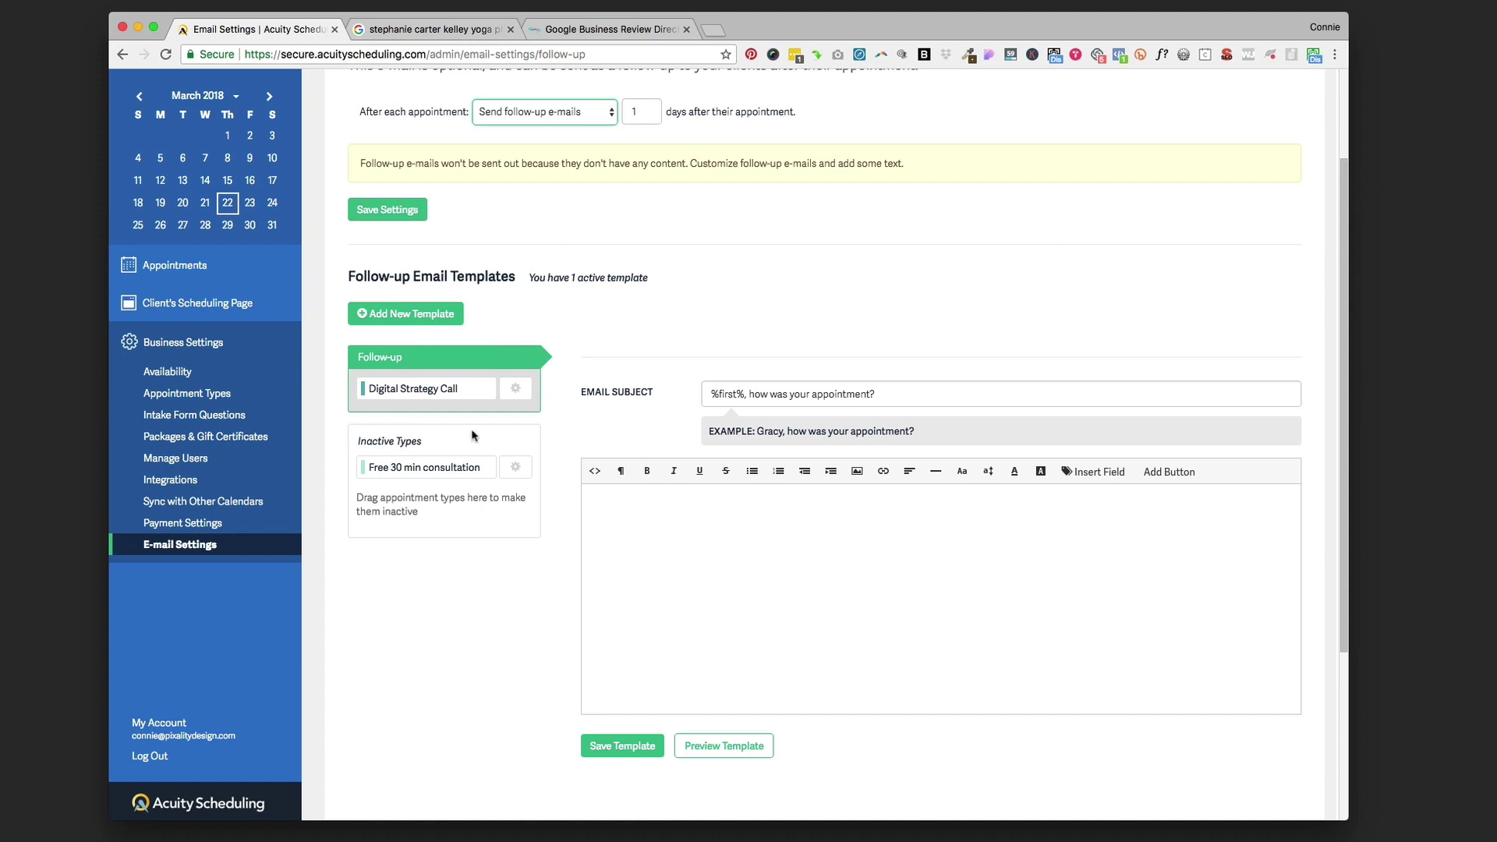
pyautogui.click(689, 517)
pyautogui.scroll(1, 673, 575)
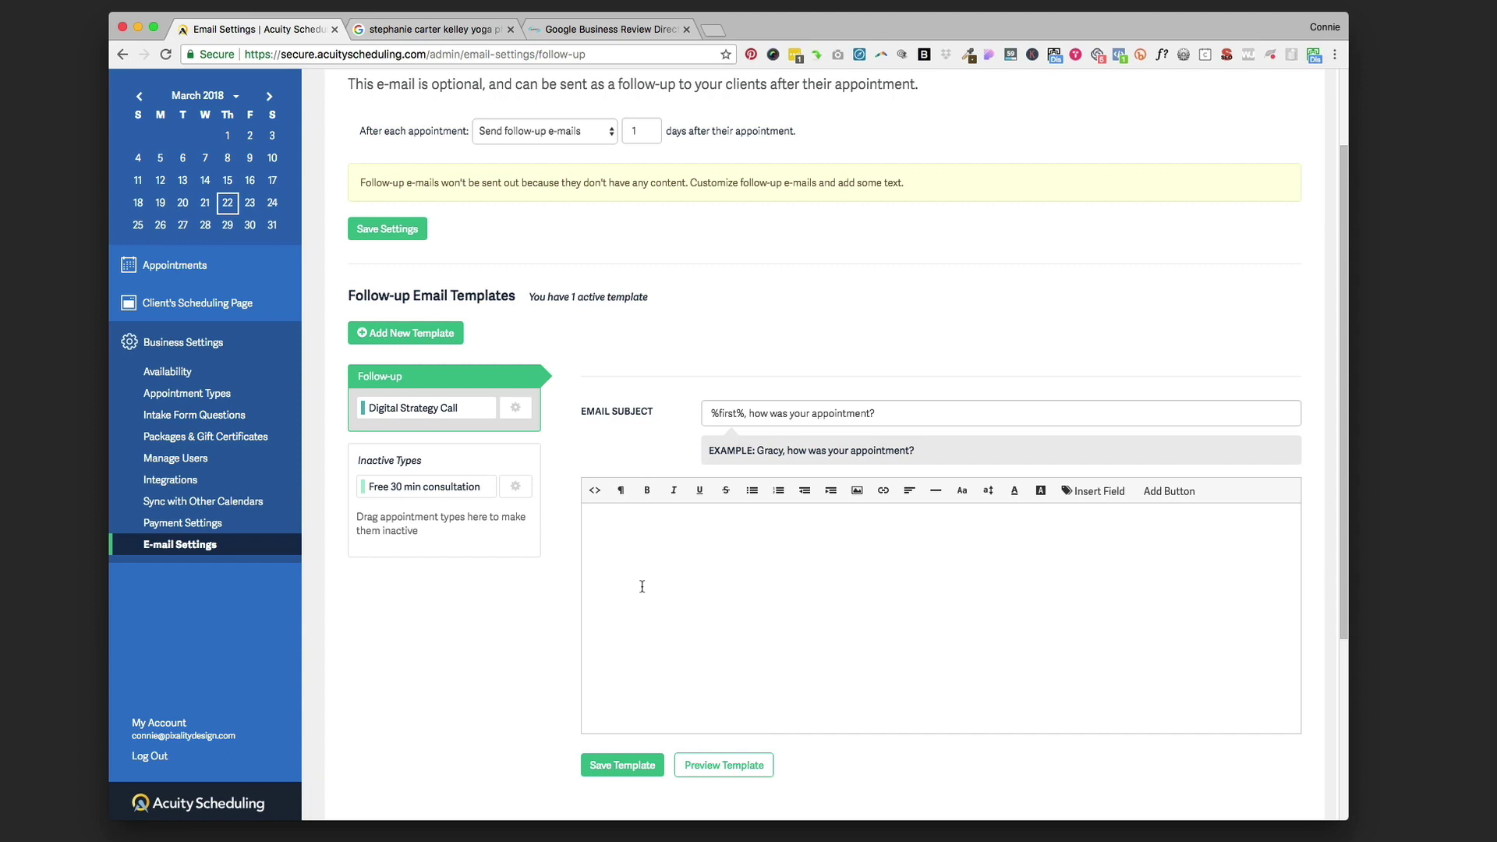
# Step: Paste the Google-review thank-you message into the body and select 'click here to go right to my reviews page.'
pyautogui.click(642, 587)
pyautogui.moveTo(891, 413); pyautogui.dragTo(771, 411)
pyautogui.click(879, 410)
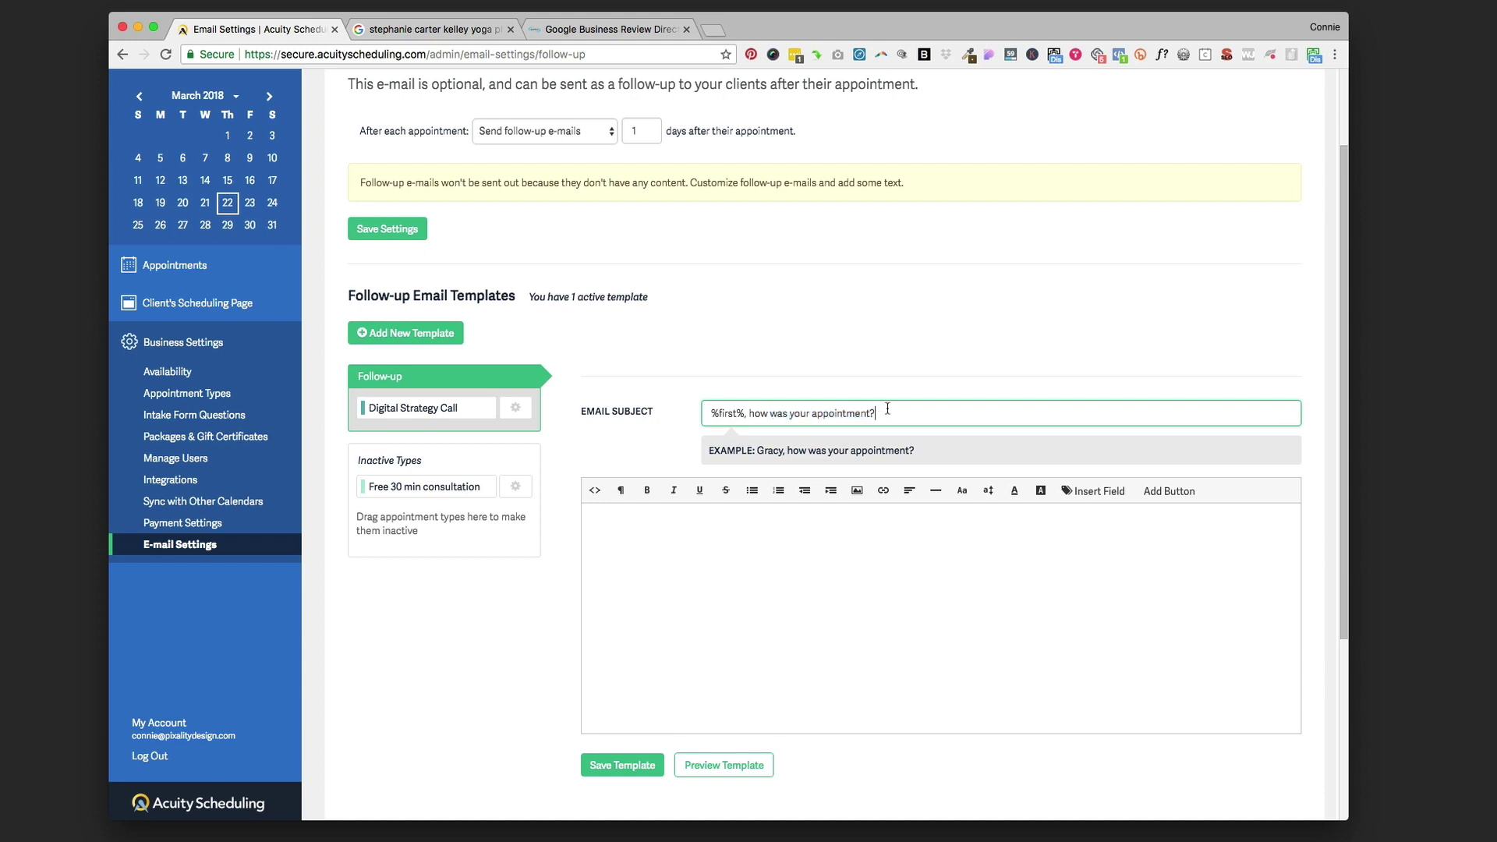
pyautogui.click(741, 528)
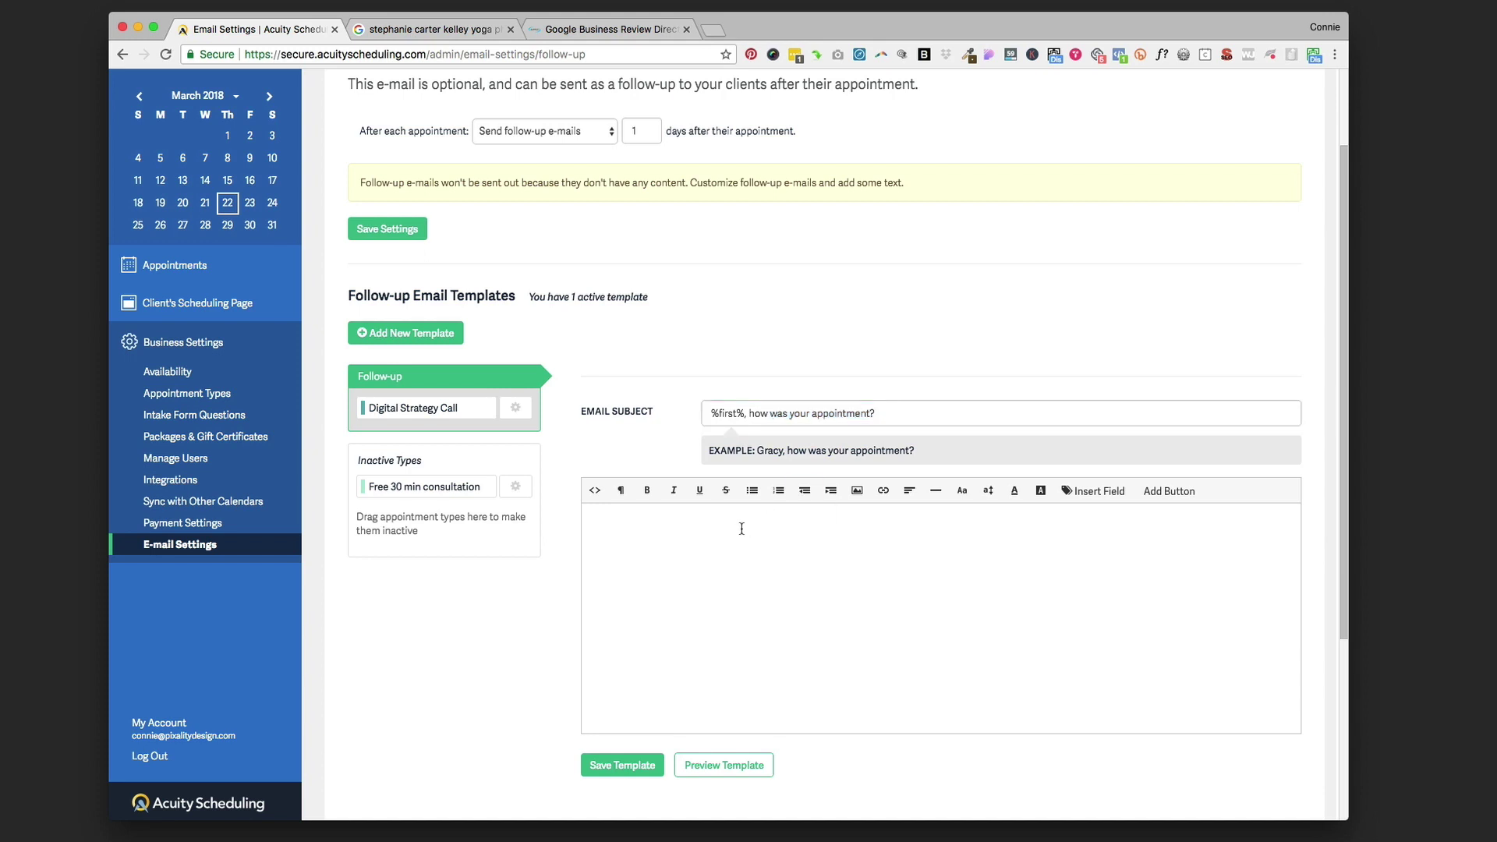
pyautogui.write('Thanks for visiting me yesterday! If you enjoyed your experience with me, would you mind leaving me a review on Google? It helps others find me online. You can click here to go right to my reviews page. Thanks, Stephanie')
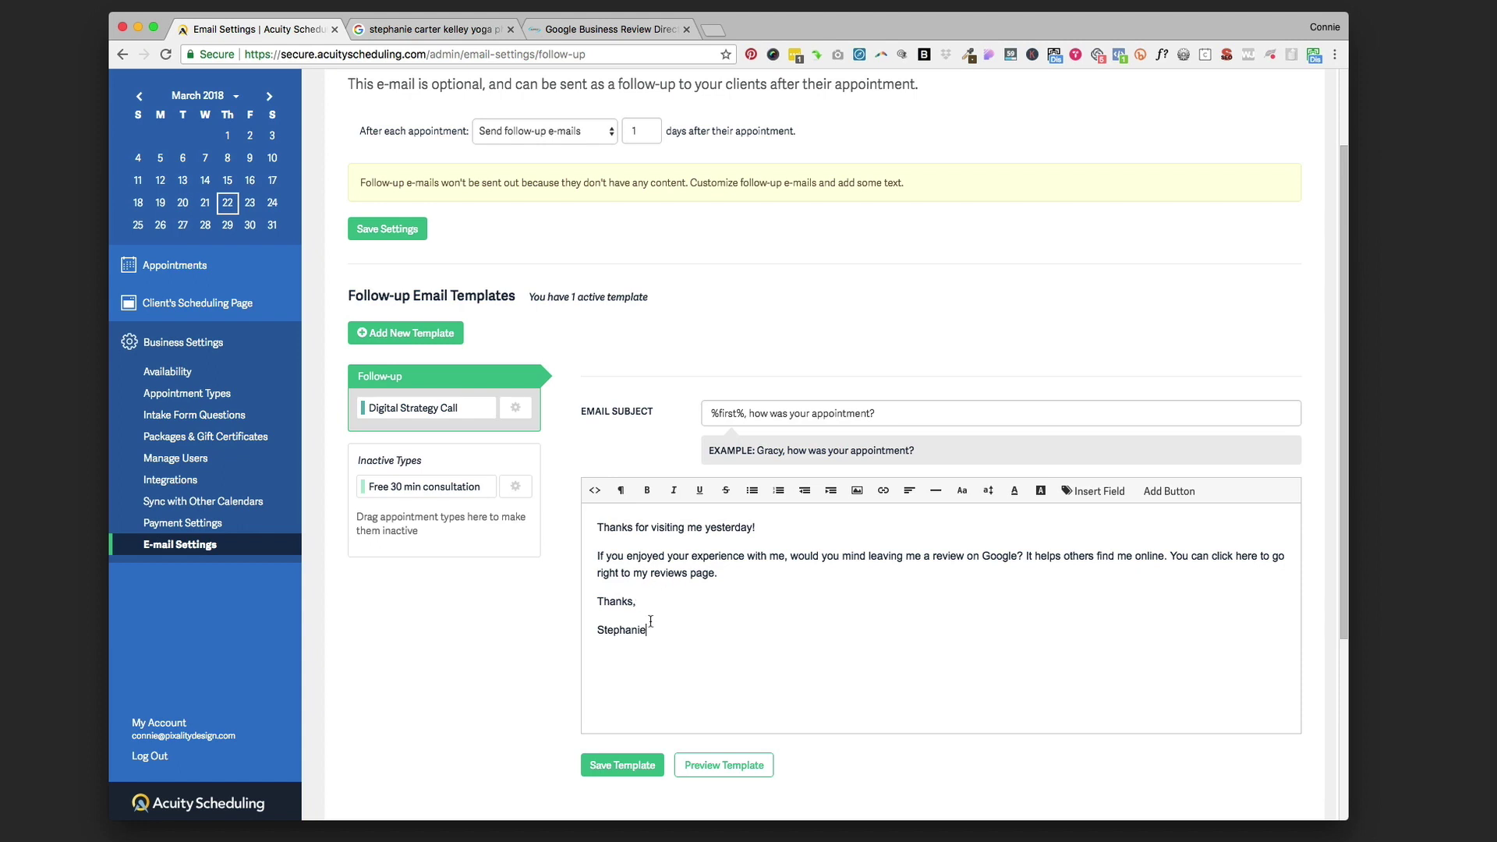
pyautogui.moveTo(647, 630); pyautogui.dragTo(631, 630)
pyautogui.click(696, 625)
pyautogui.moveTo(1211, 555); pyautogui.dragTo(941, 585)
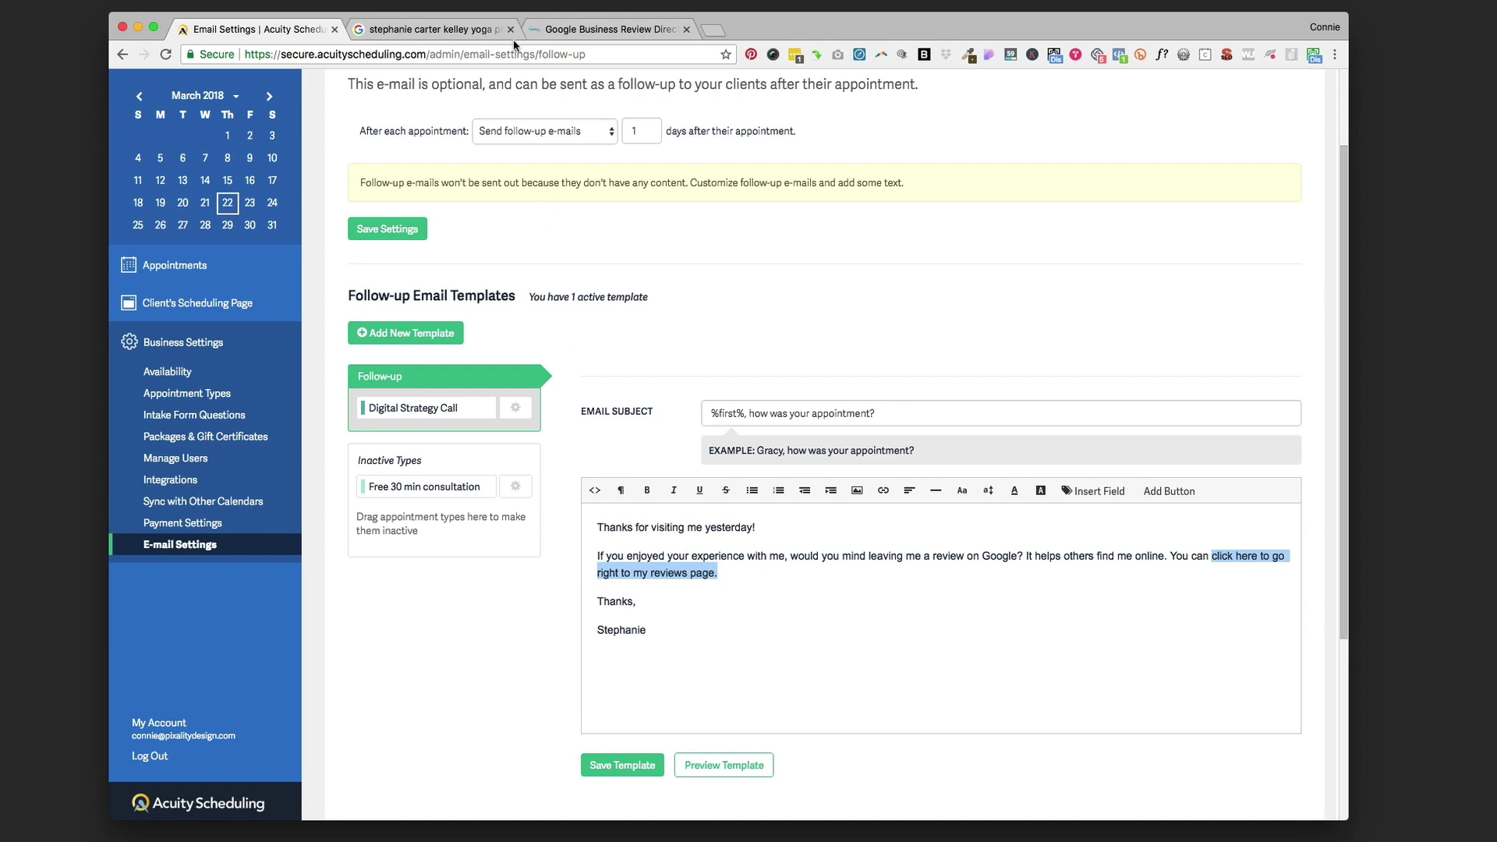
# Step: Replace the search text with the business's name and pick the first suggestion
pyautogui.click(589, 30)
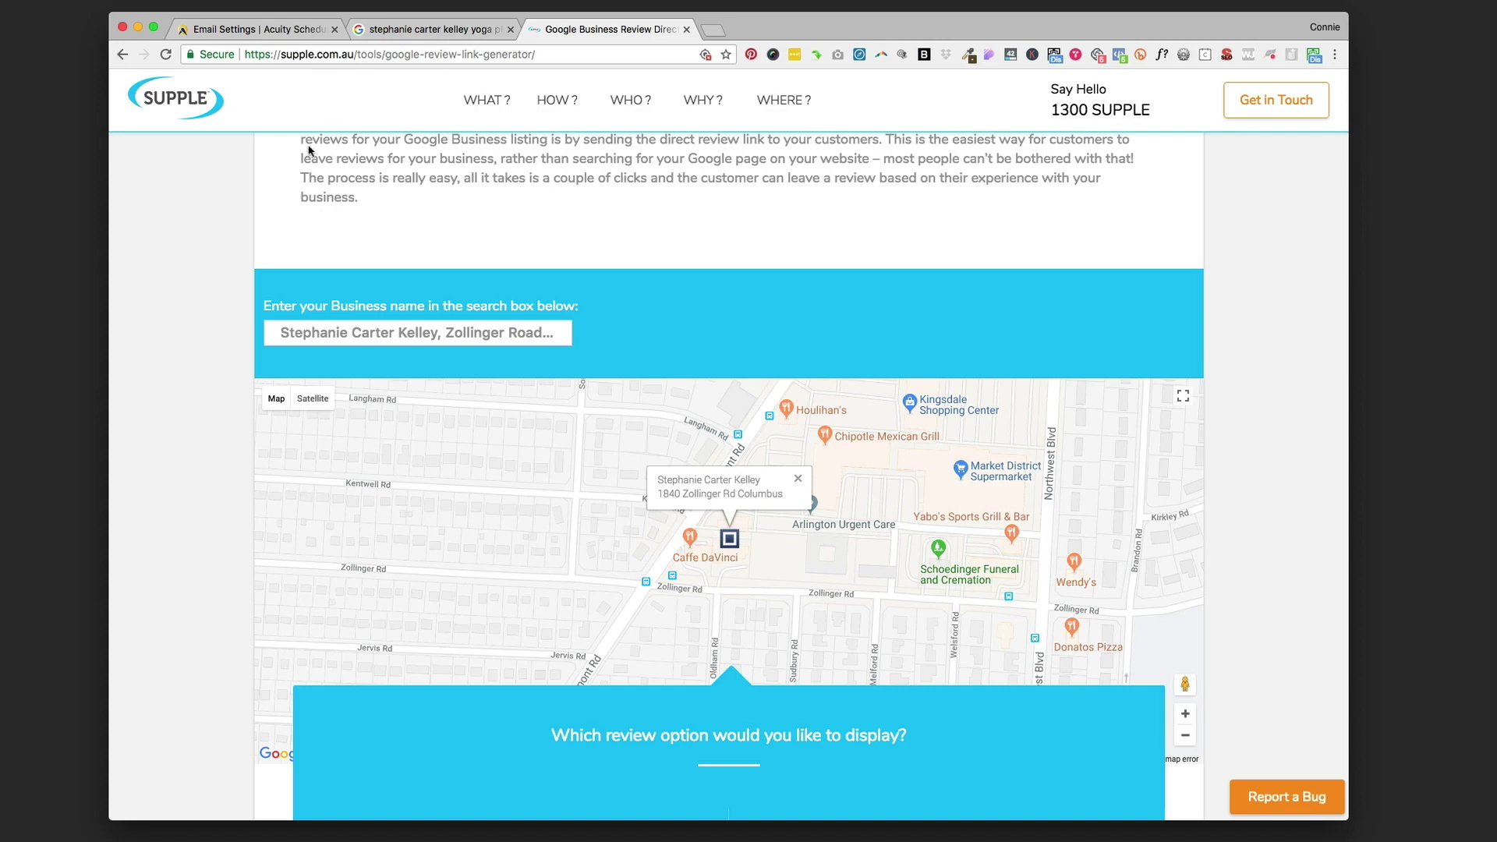
pyautogui.scroll(7, 320, 236)
pyautogui.scroll(-7, 316, 235)
pyautogui.click(320, 299)
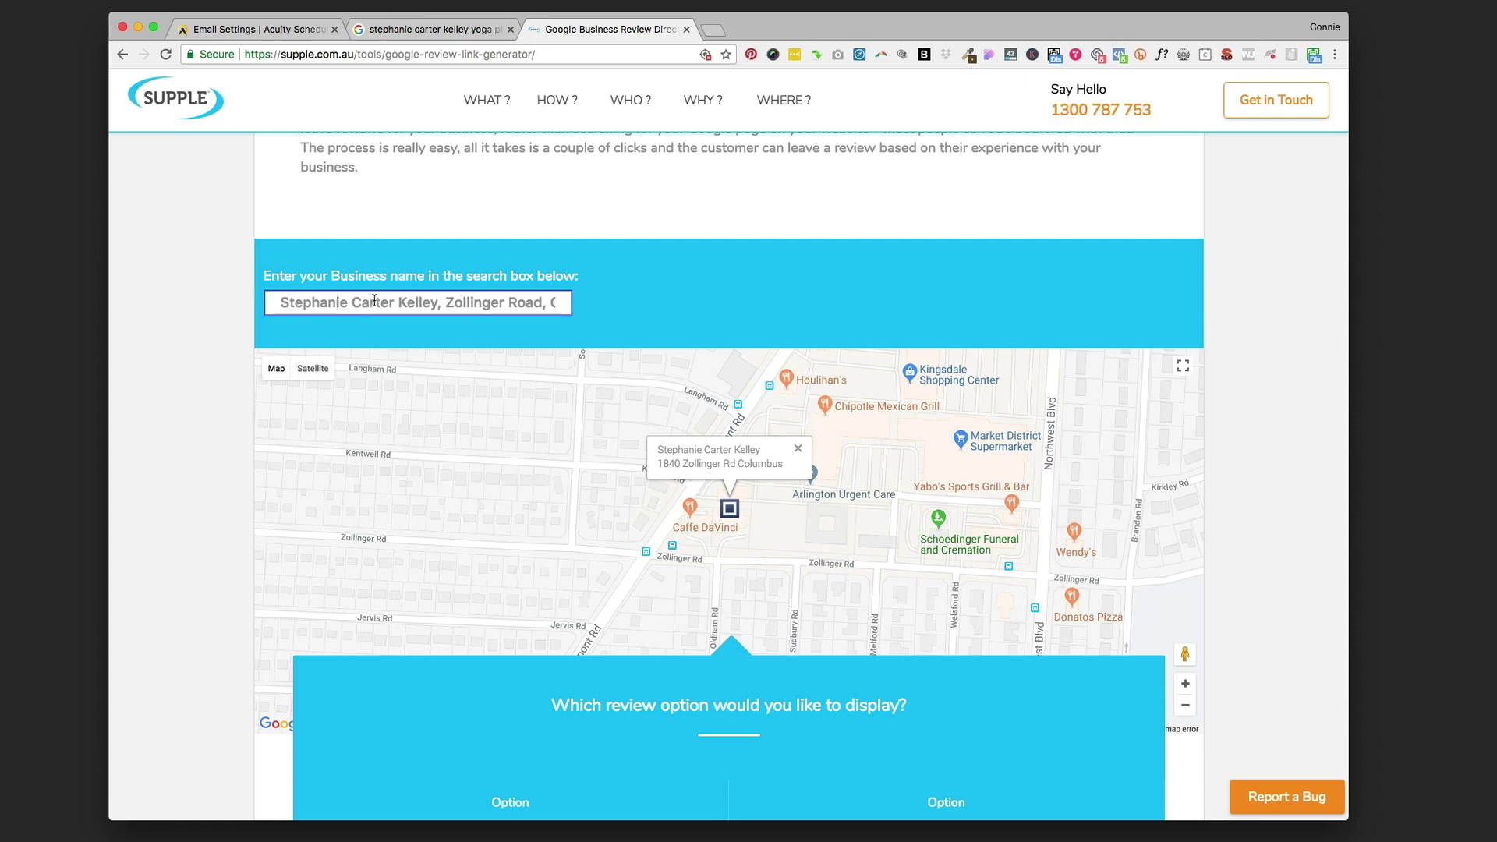
pyautogui.moveTo(278, 302); pyautogui.dragTo(558, 296)
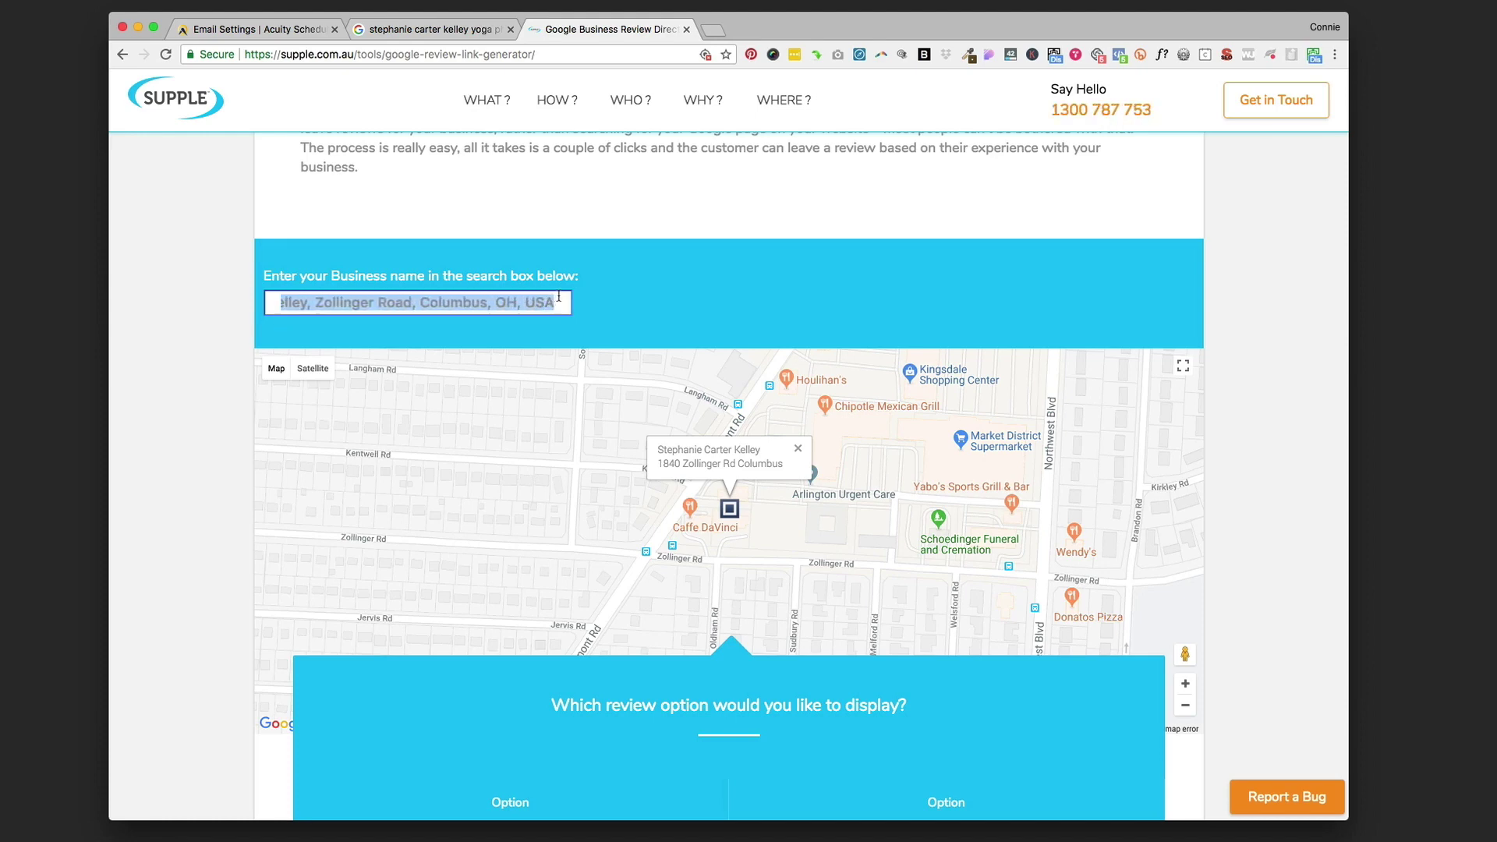
pyautogui.press('BackSpace')
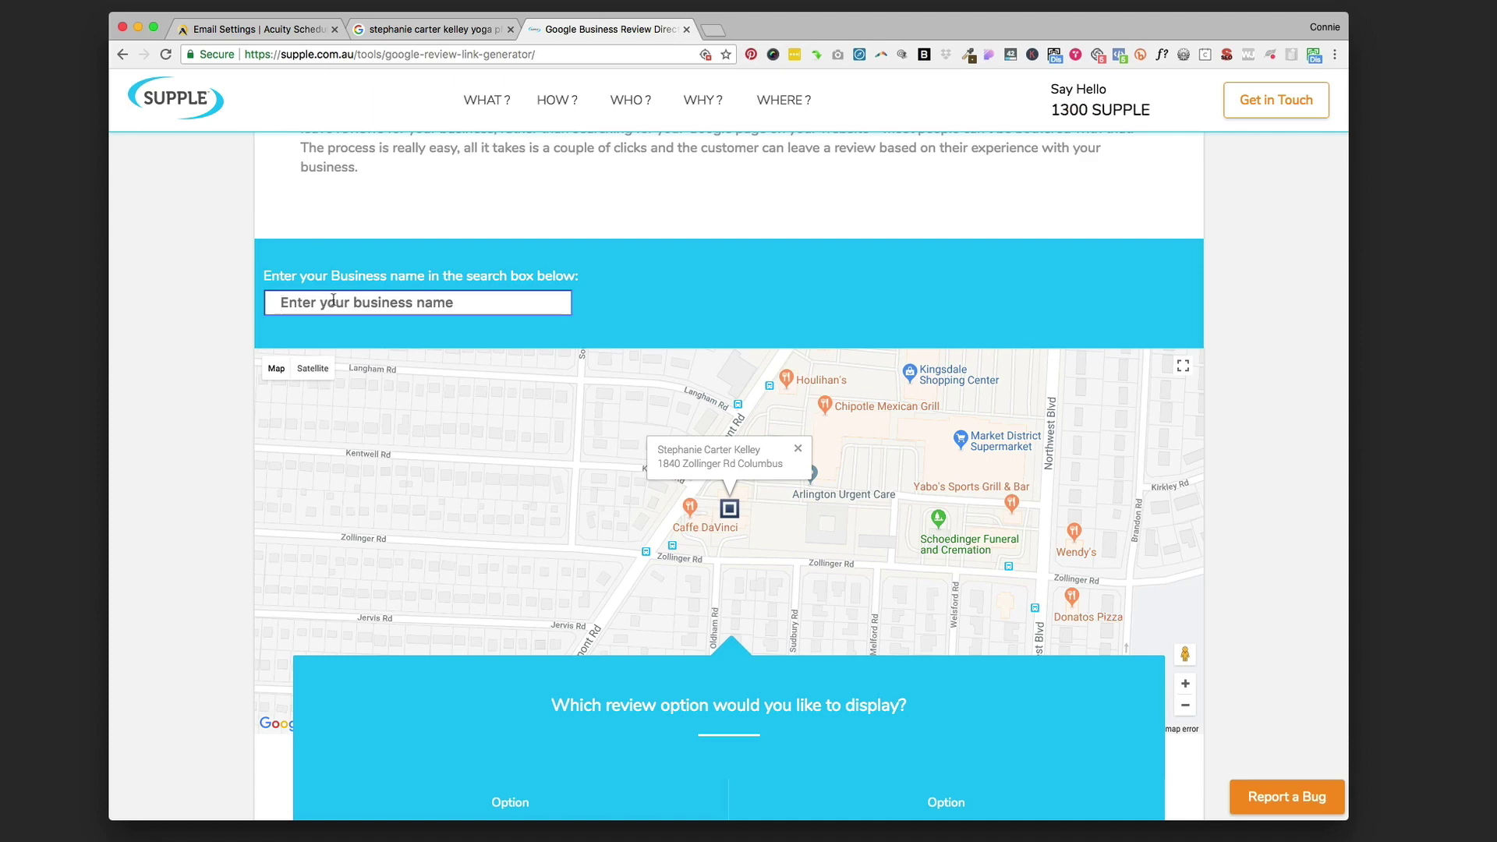
pyautogui.write('Stephanie c')
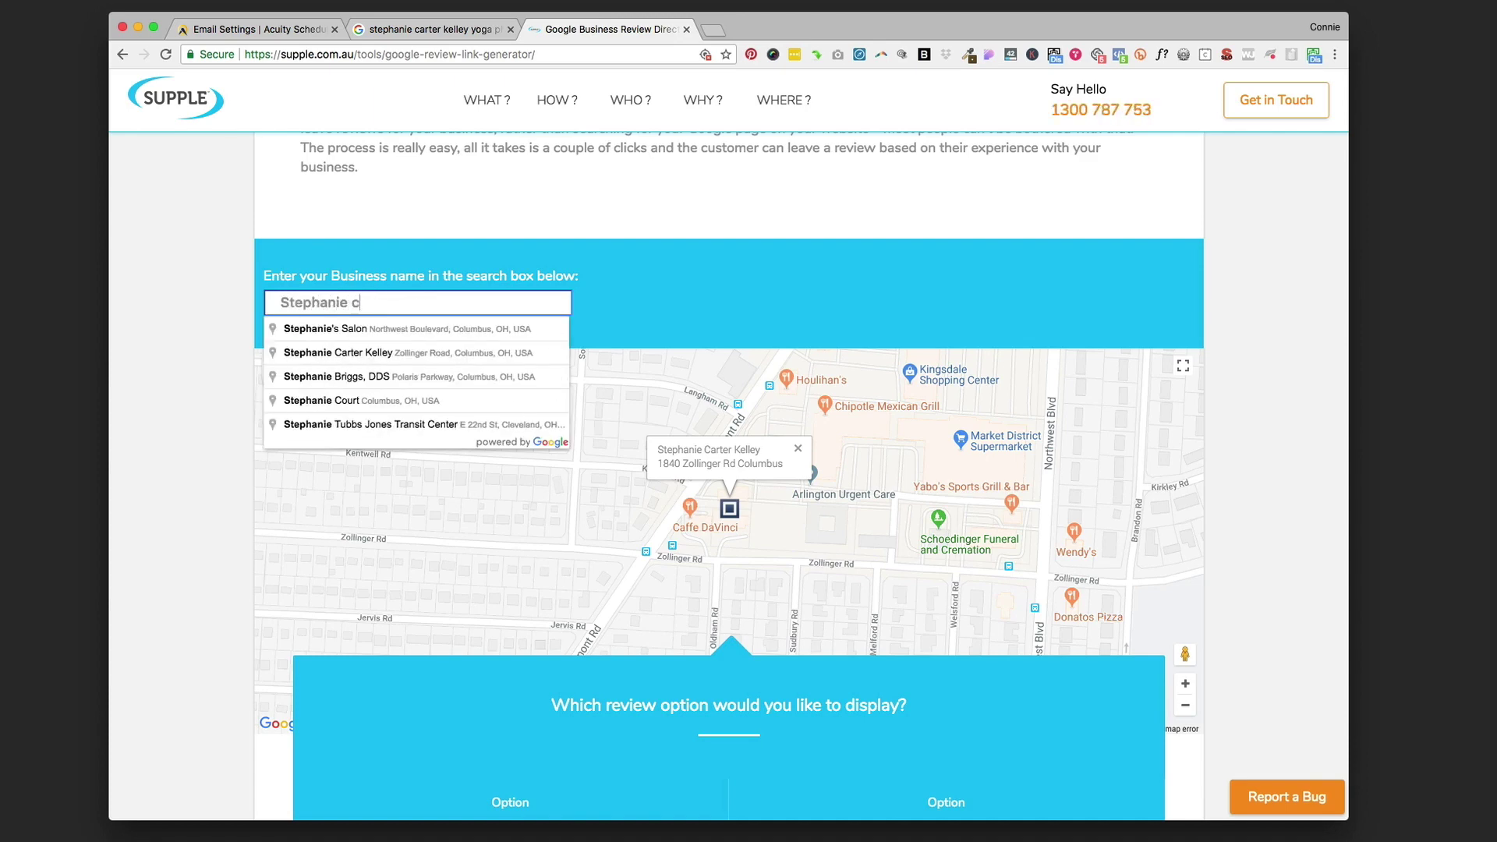
pyautogui.write('arter')
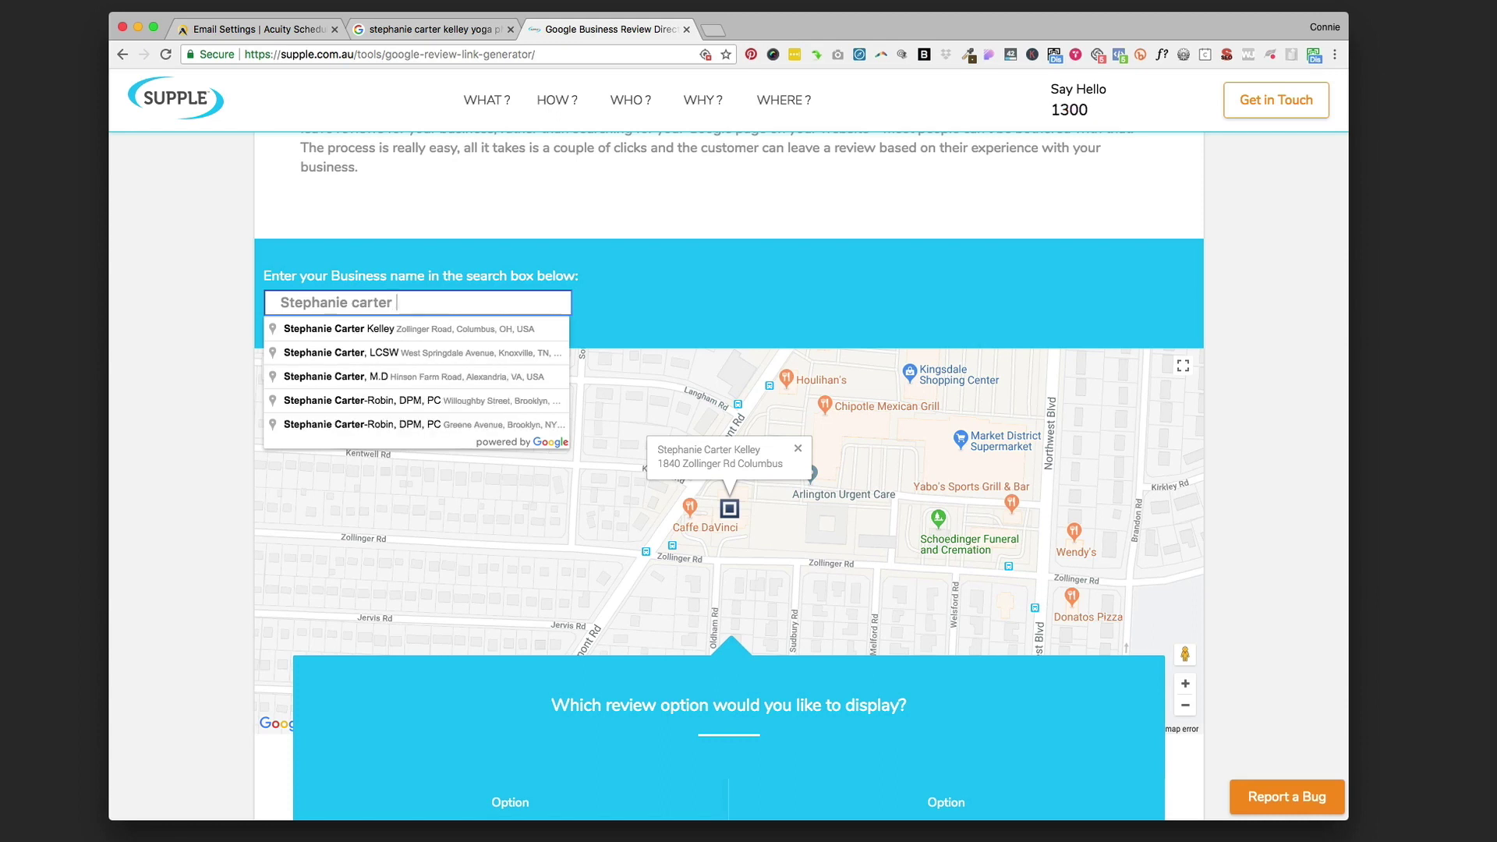
pyautogui.click(354, 330)
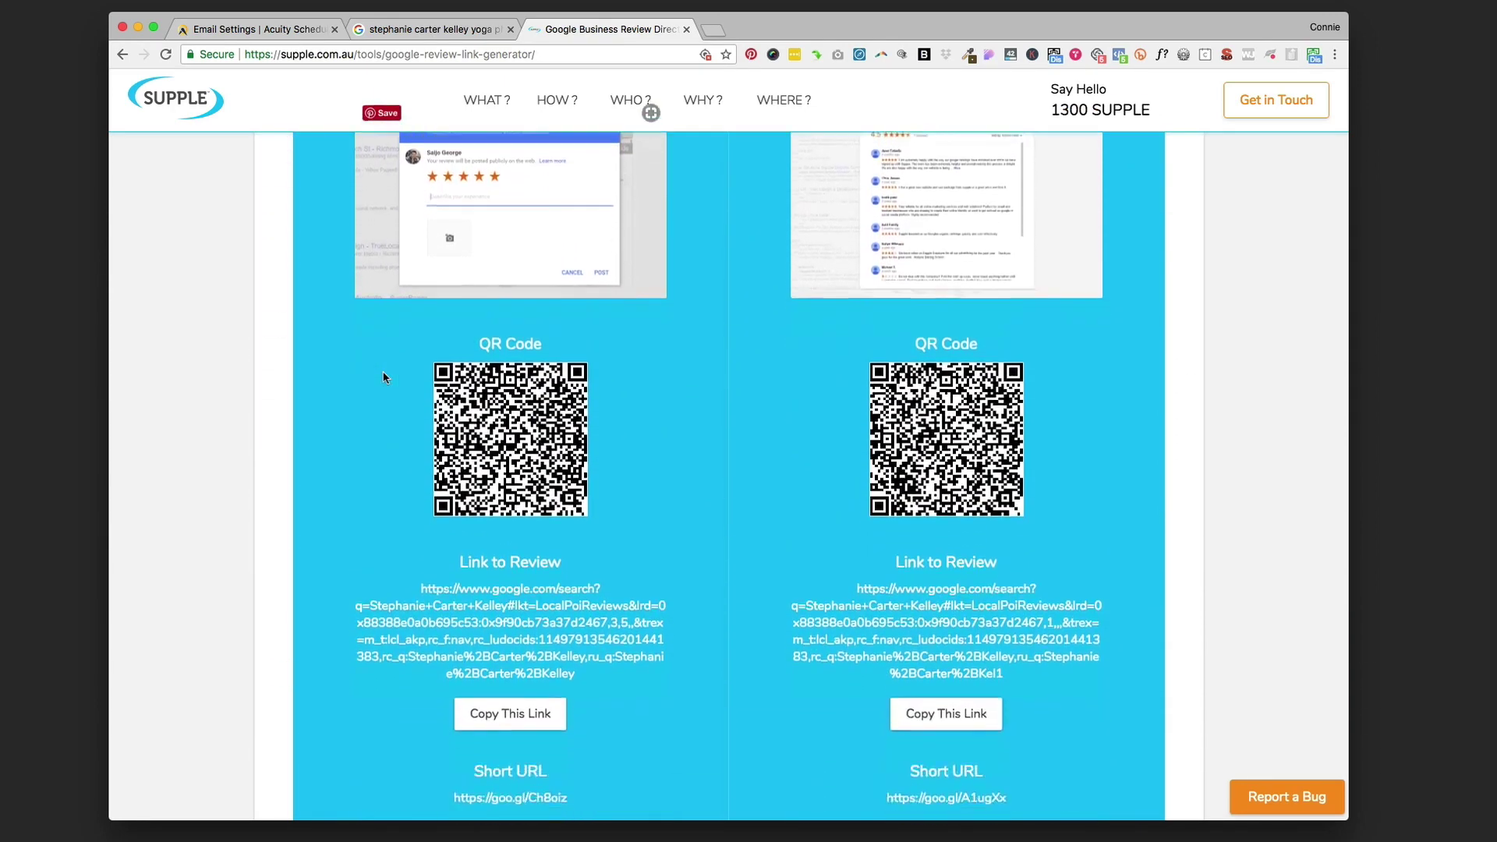
# Step: Copy Option 1's Link to Review, the five-star pre-filled review link
pyautogui.scroll(5, 383, 378)
pyautogui.scroll(-1, 384, 373)
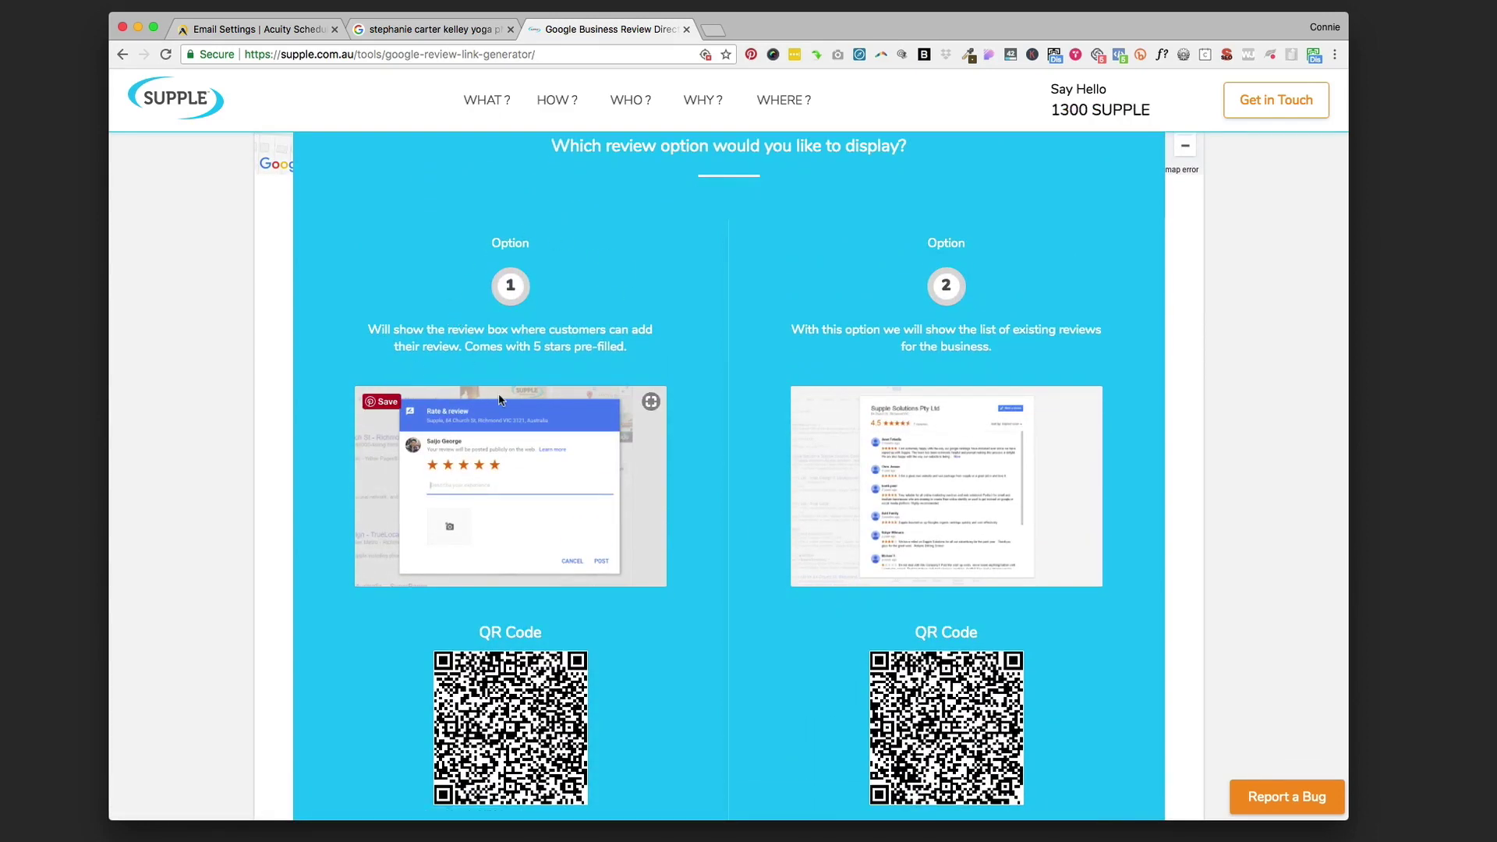
pyautogui.scroll(-2, 500, 421)
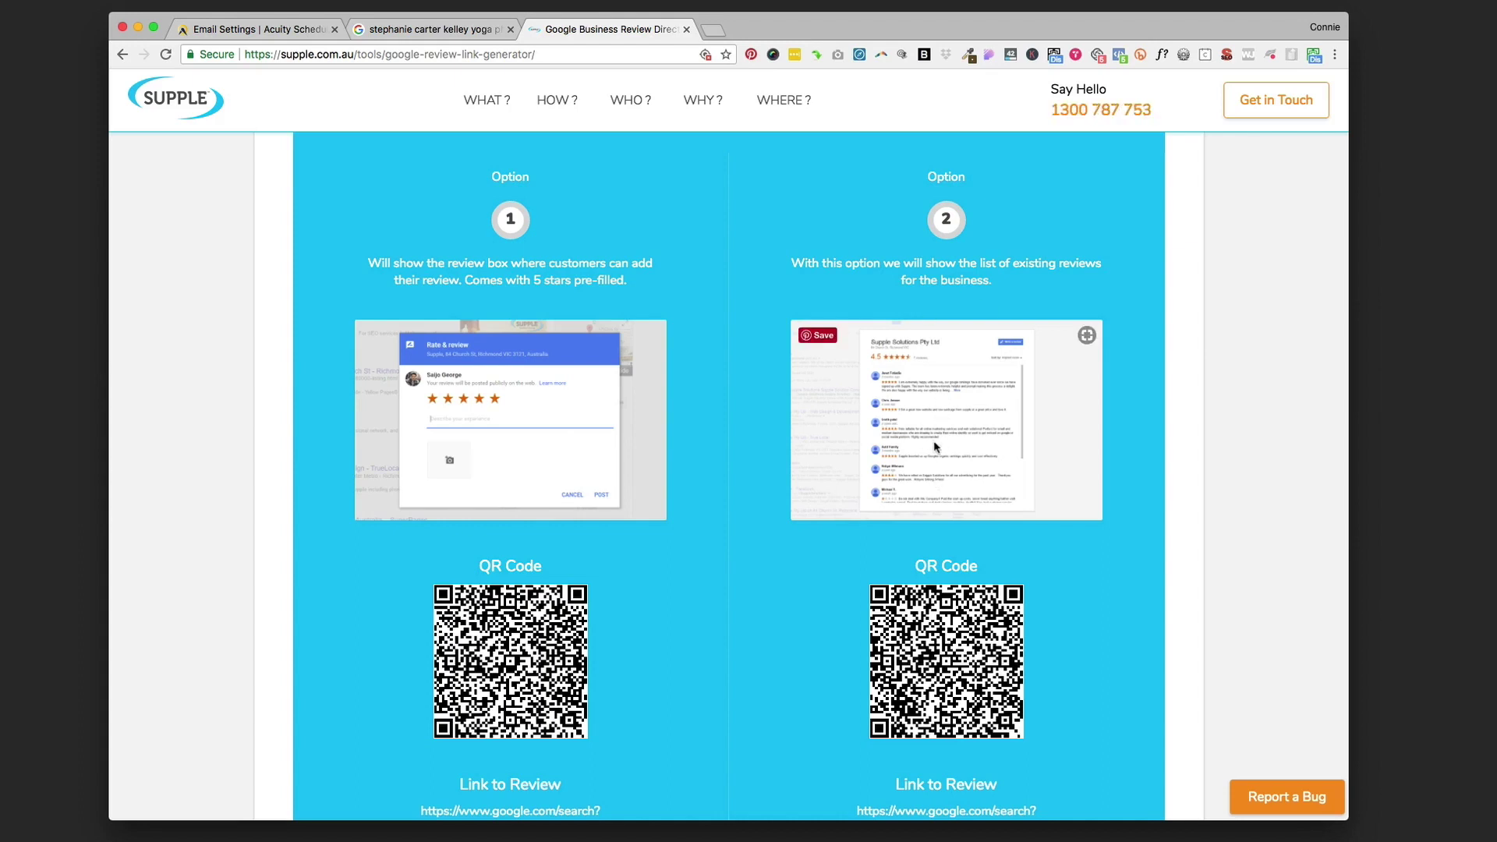
pyautogui.scroll(-1, 933, 457)
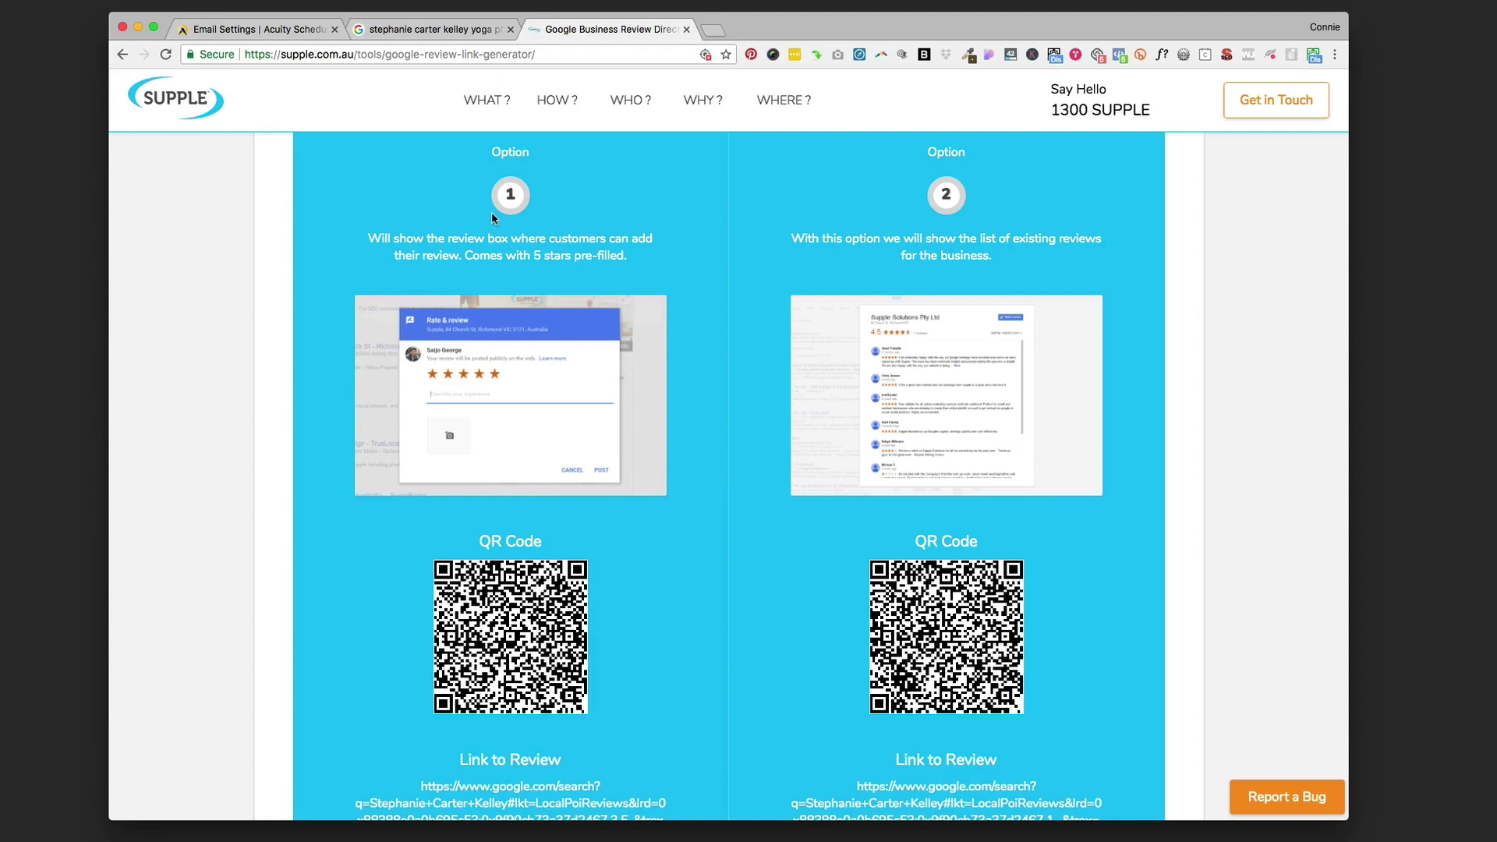
pyautogui.scroll(-3, 492, 251)
pyautogui.scroll(-10, 492, 251)
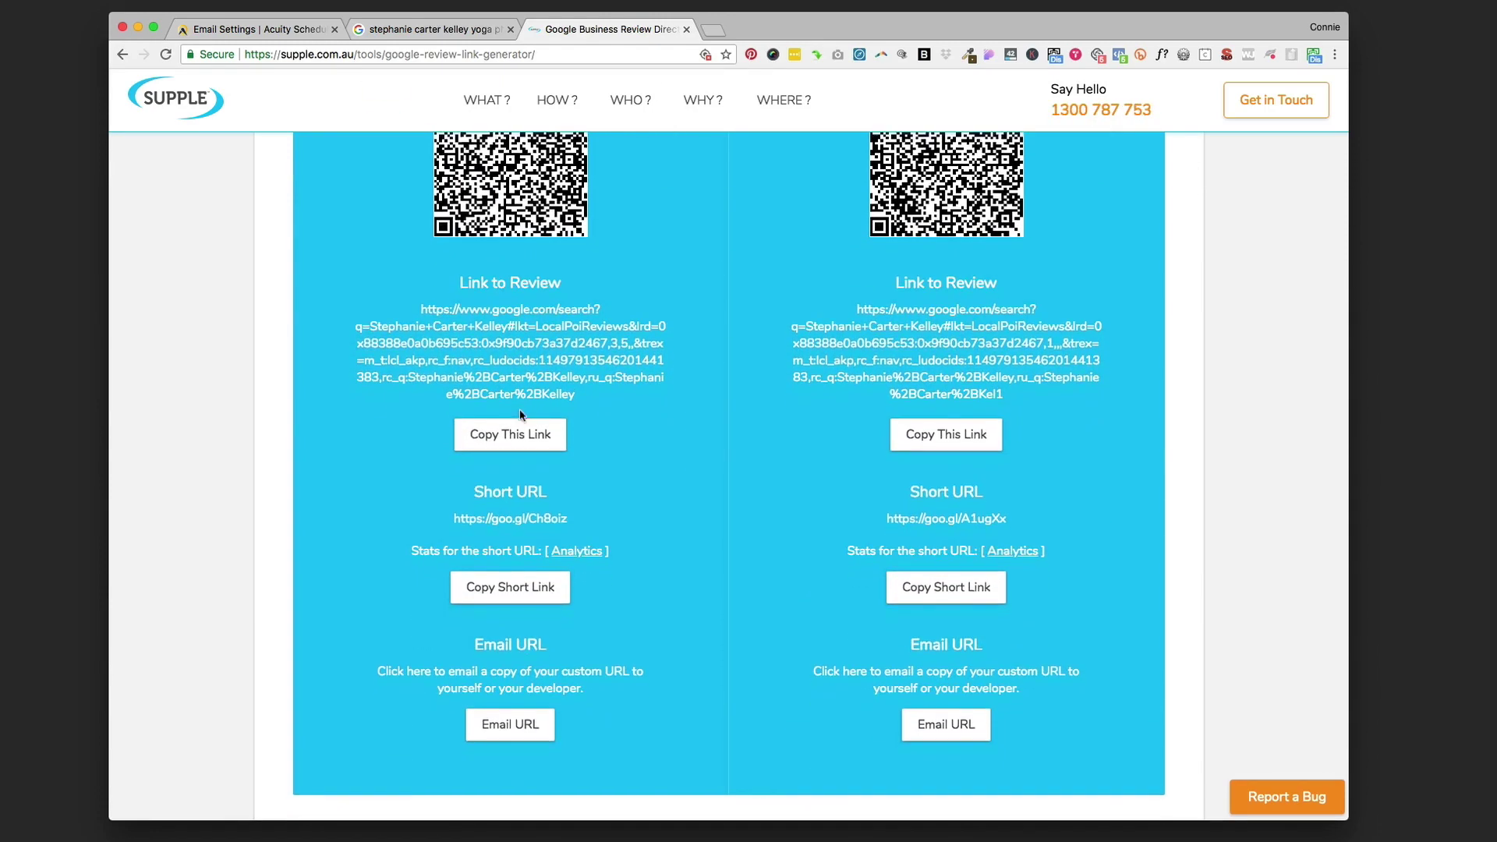
pyautogui.click(514, 435)
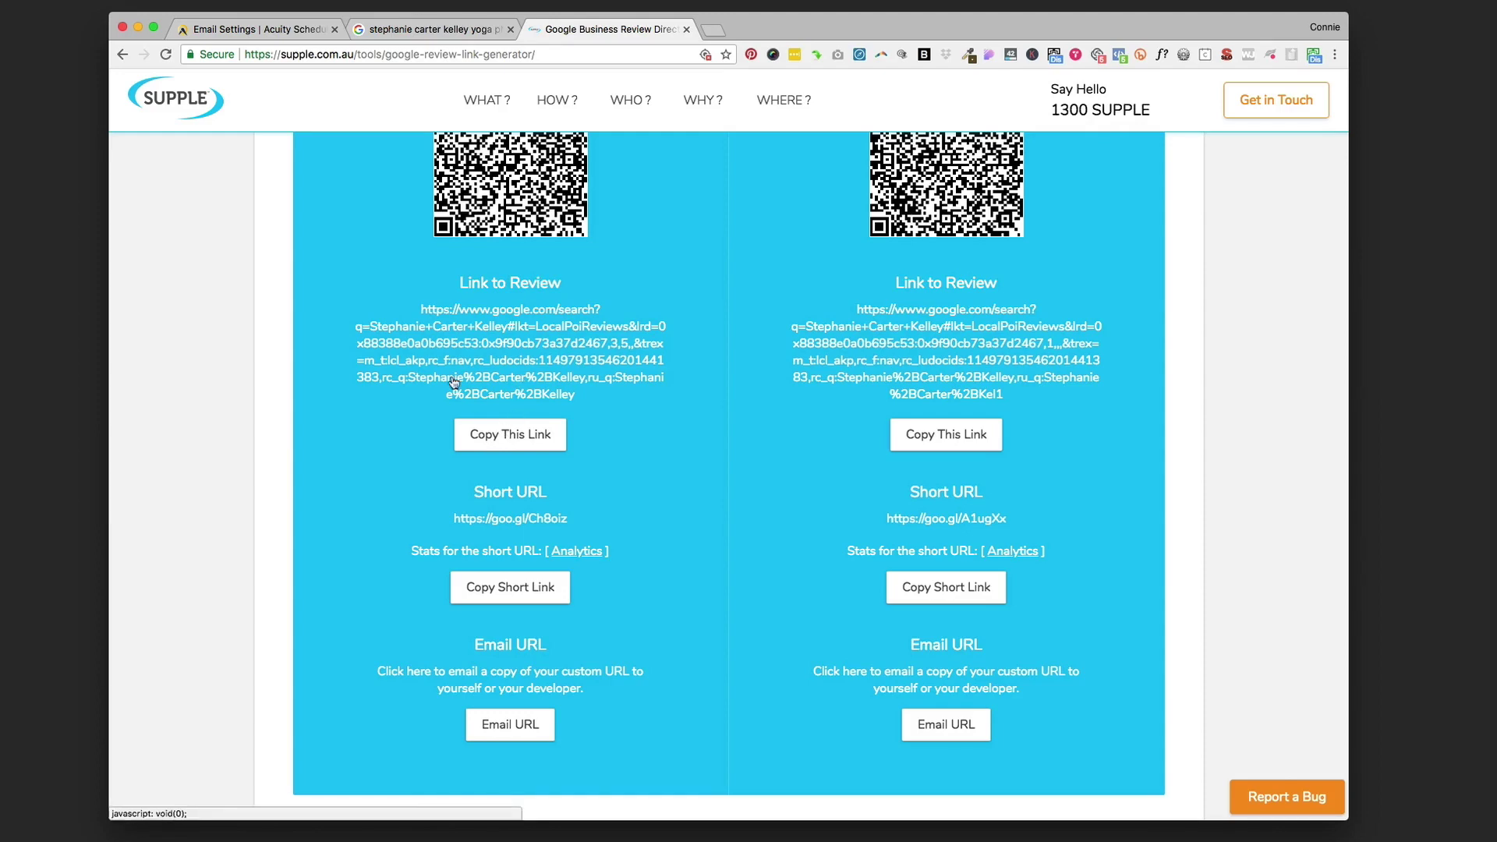
pyautogui.click(502, 431)
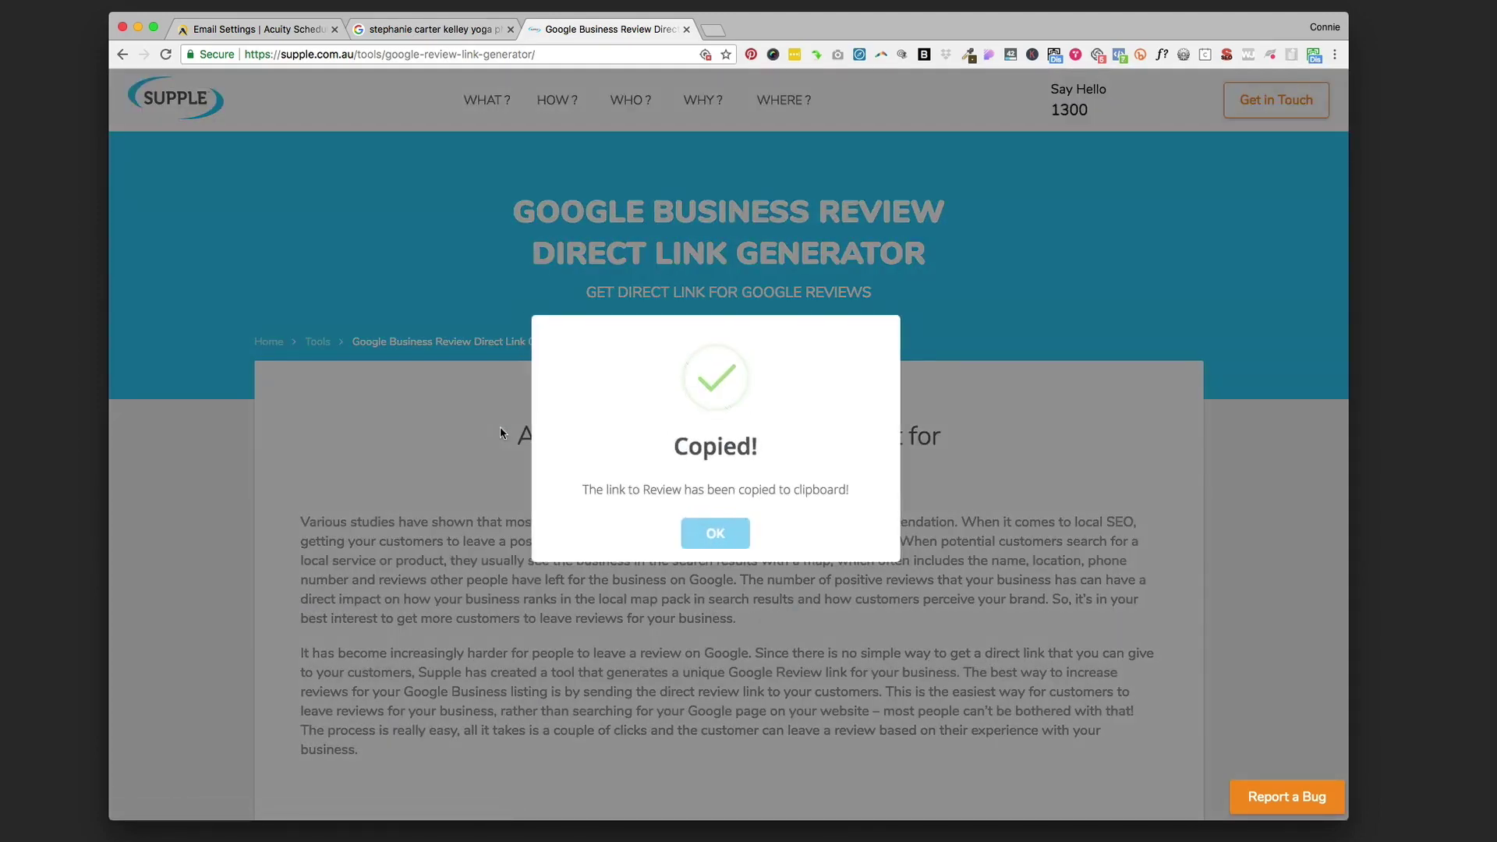
# Step: Back in the Acuity follow-up template, select the phrase 'click here to go right to my reviews page.'
pyautogui.click(272, 31)
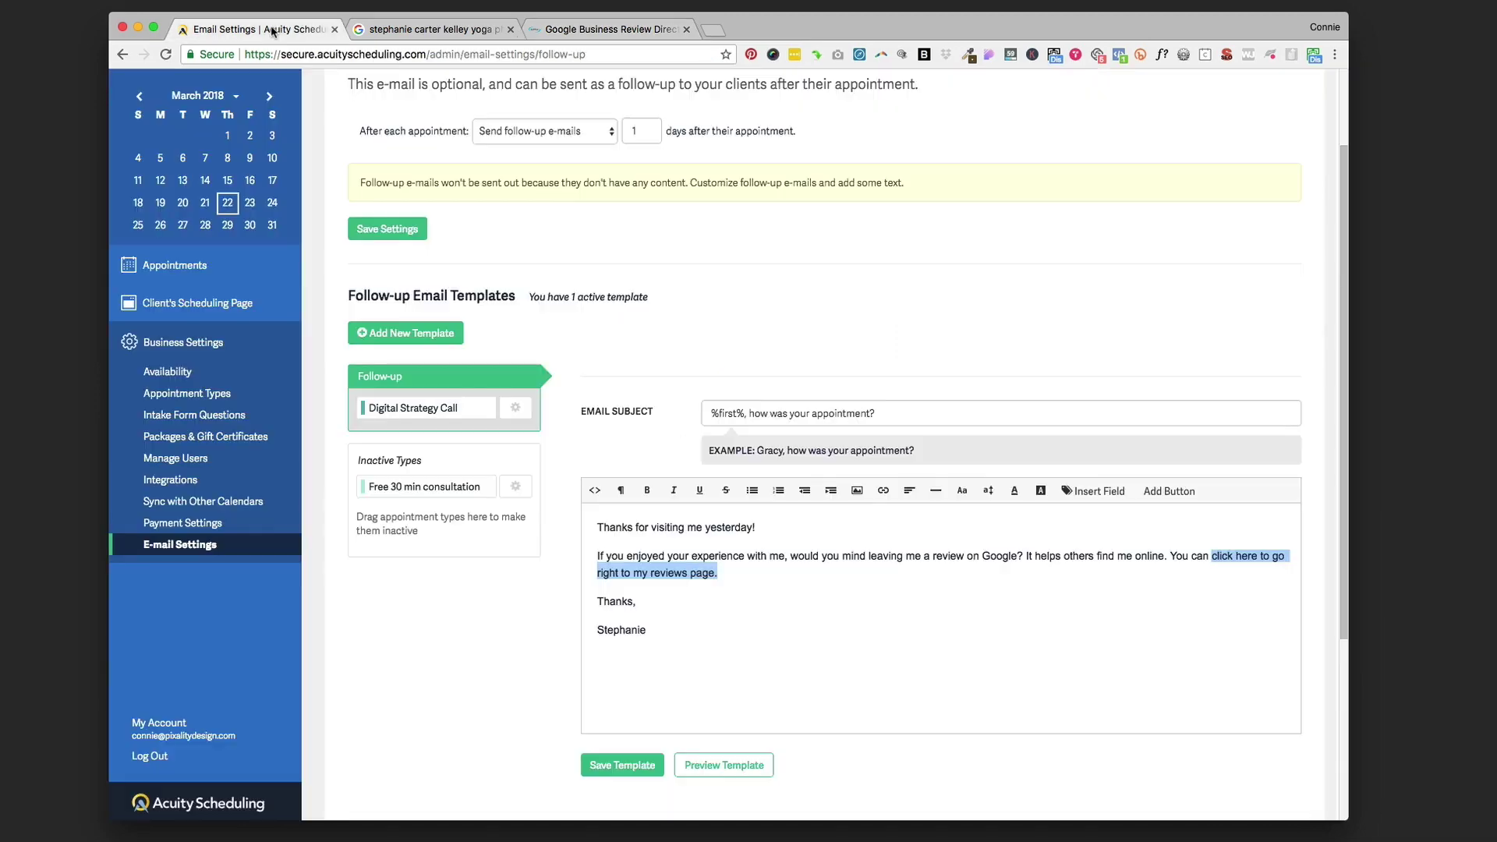
pyautogui.click(726, 570)
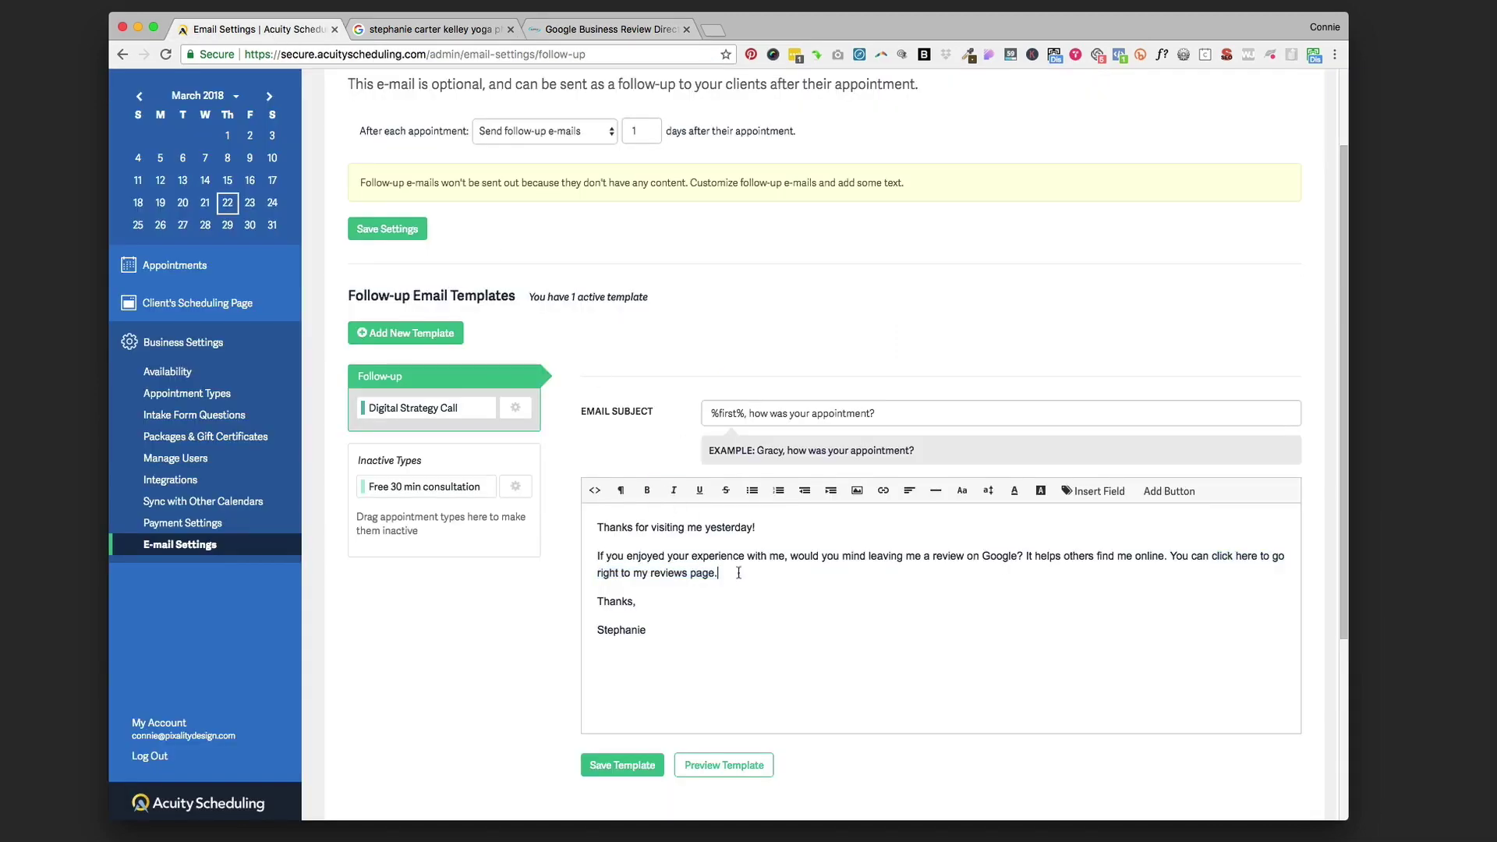
pyautogui.moveTo(1212, 555); pyautogui.dragTo(1214, 573)
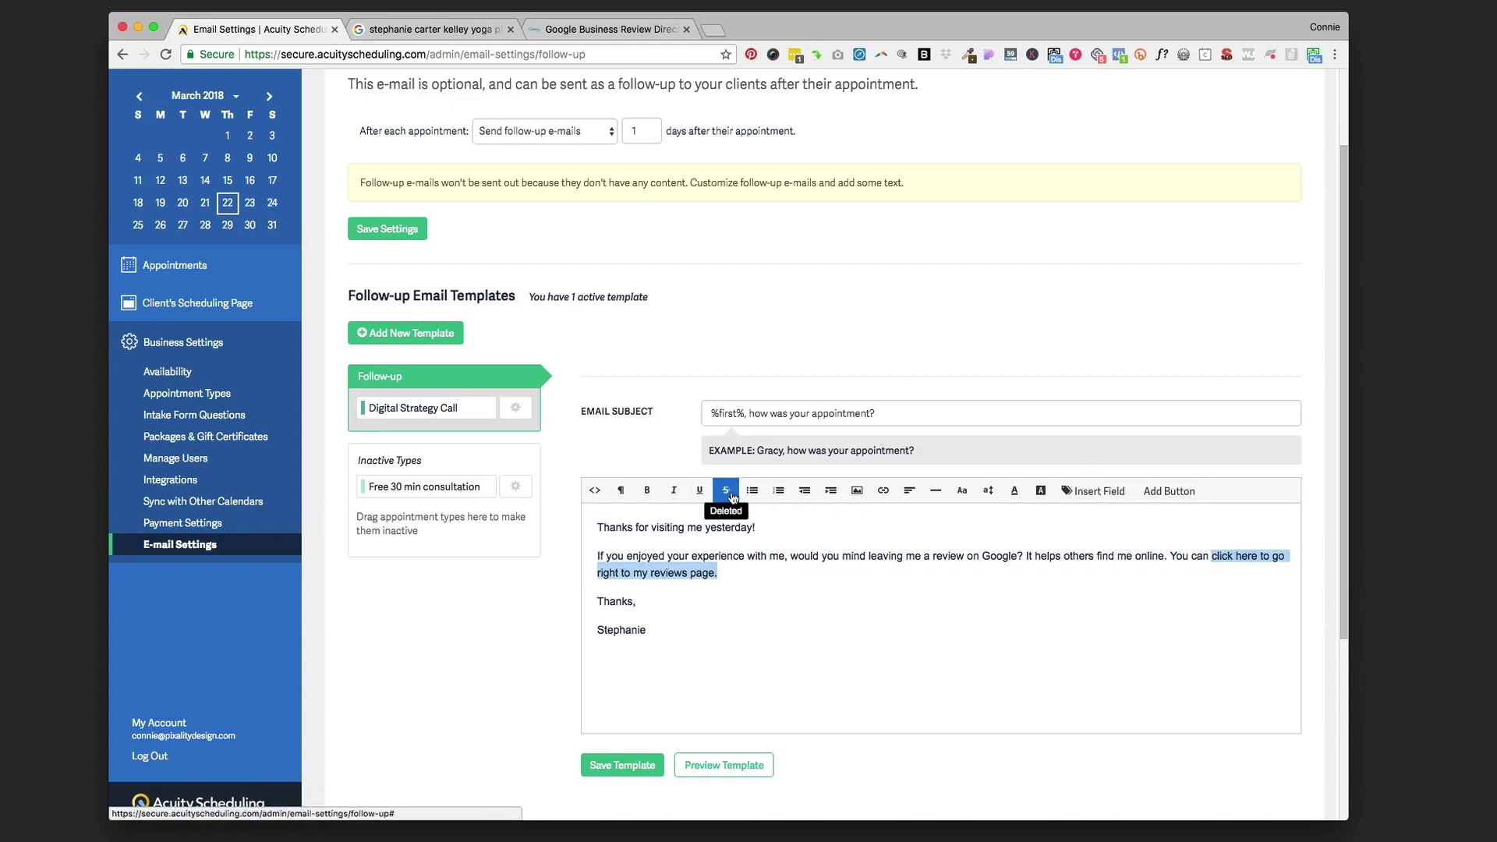
# Step: Insert the copied Google review URL as a link on it, opening in a new tab
pyautogui.click(887, 491)
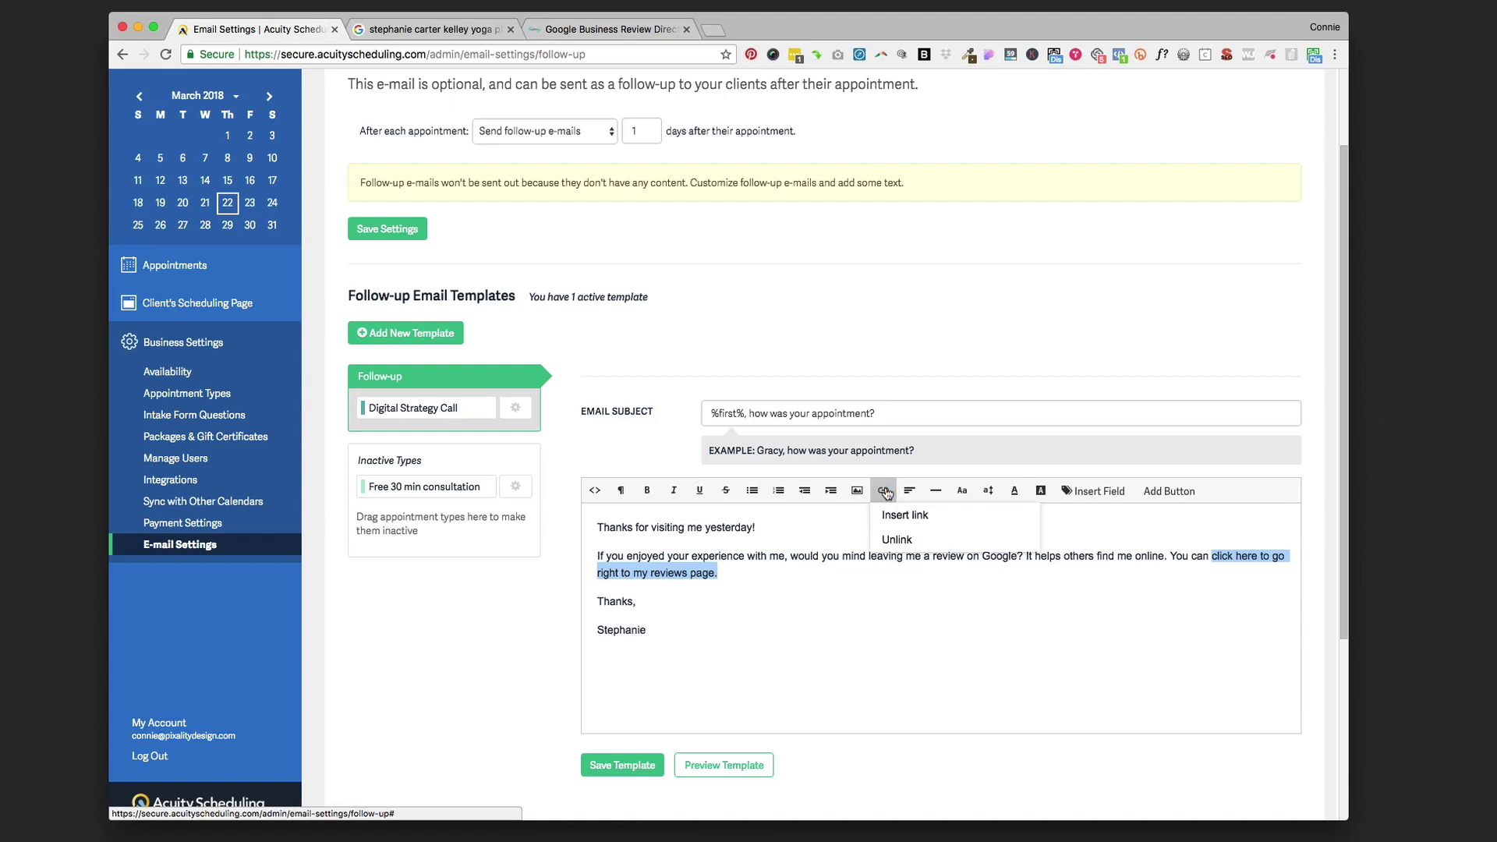
pyautogui.click(893, 514)
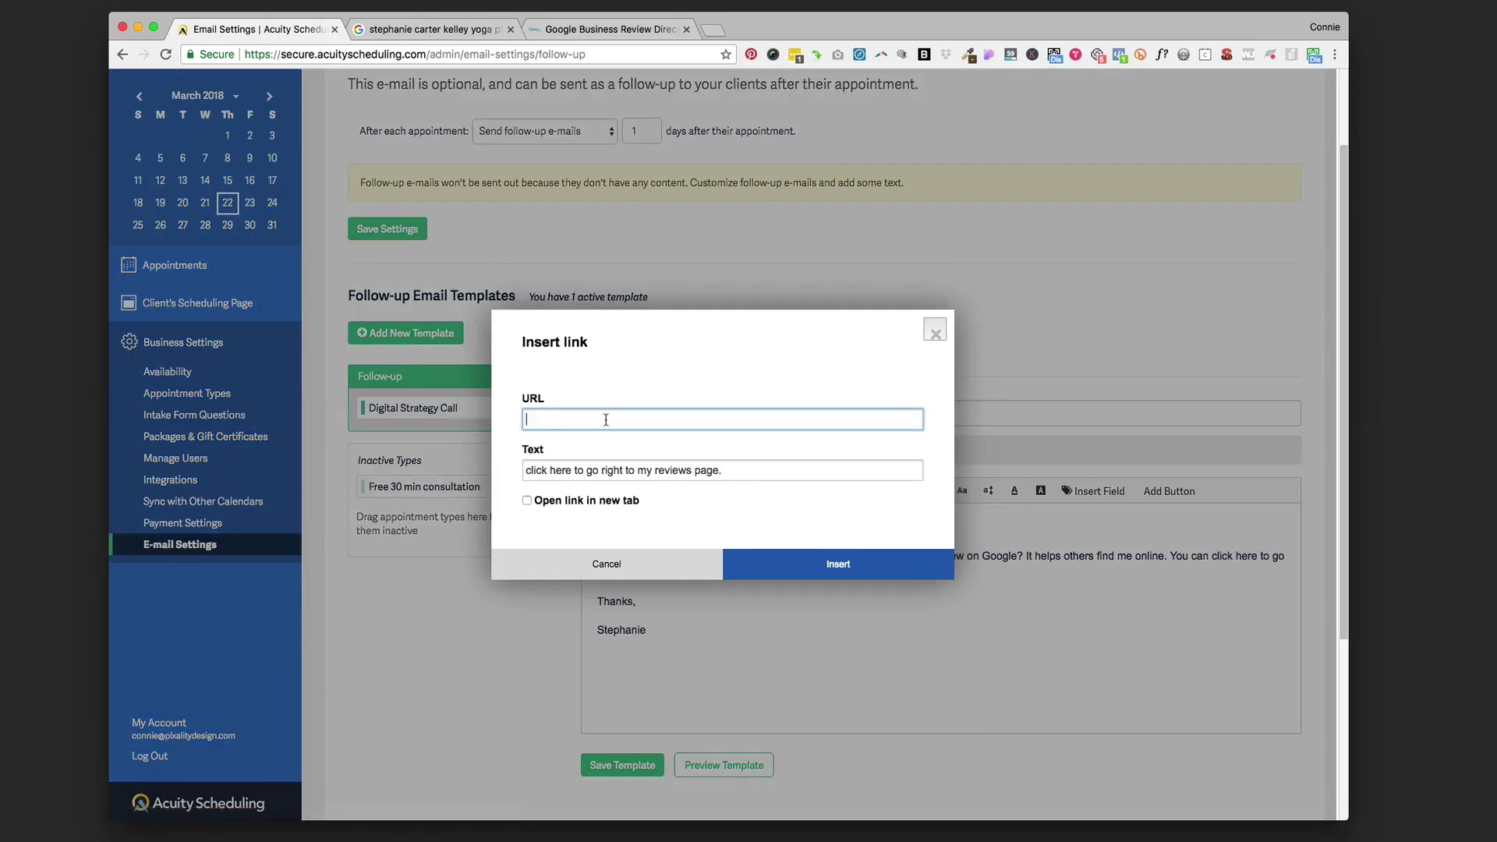
pyautogui.press('super+v')
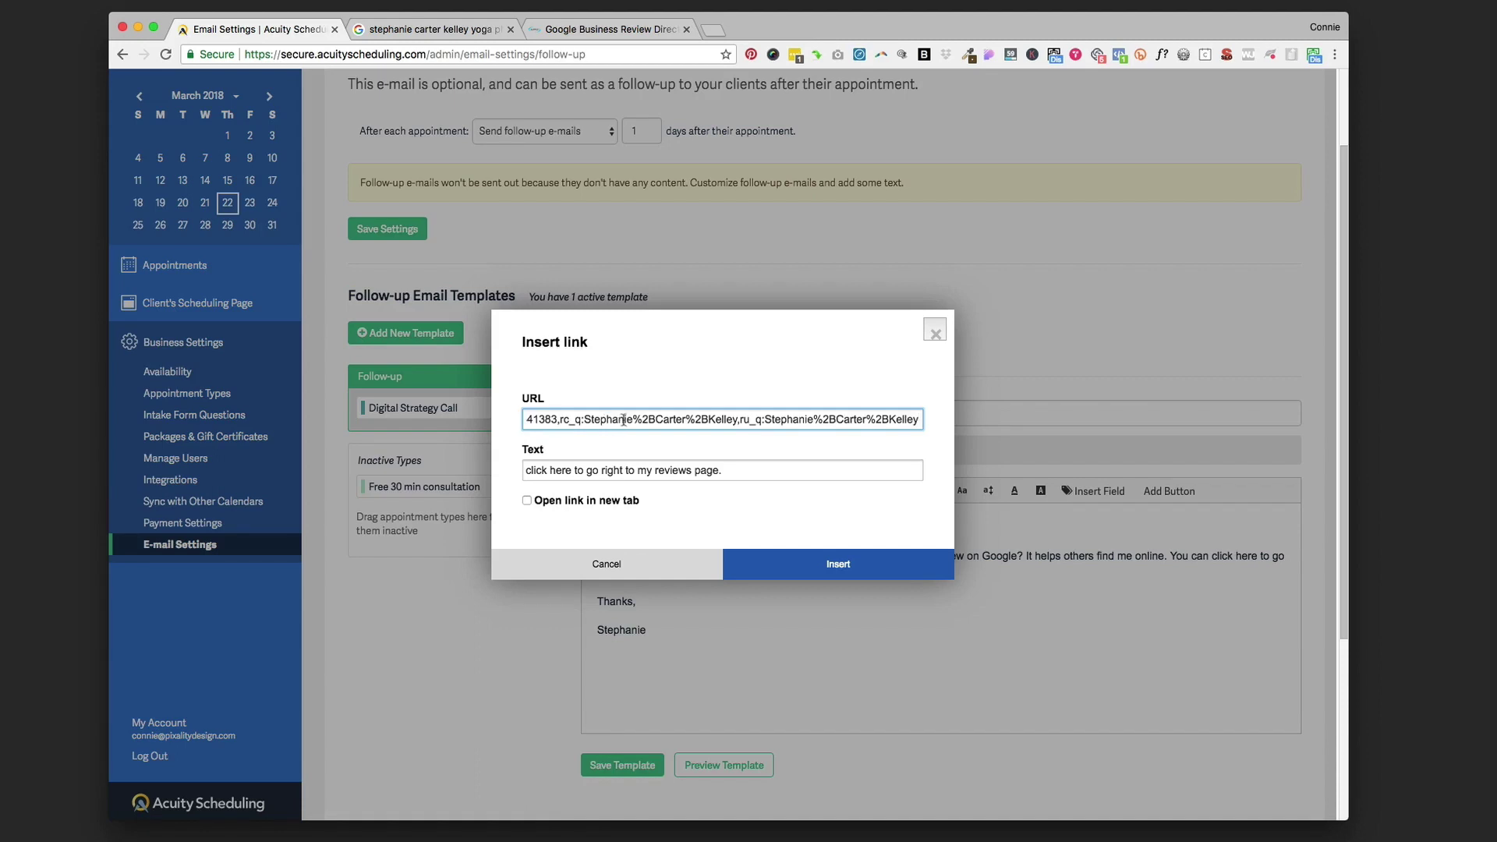
pyautogui.hscroll(-5, 624, 419)
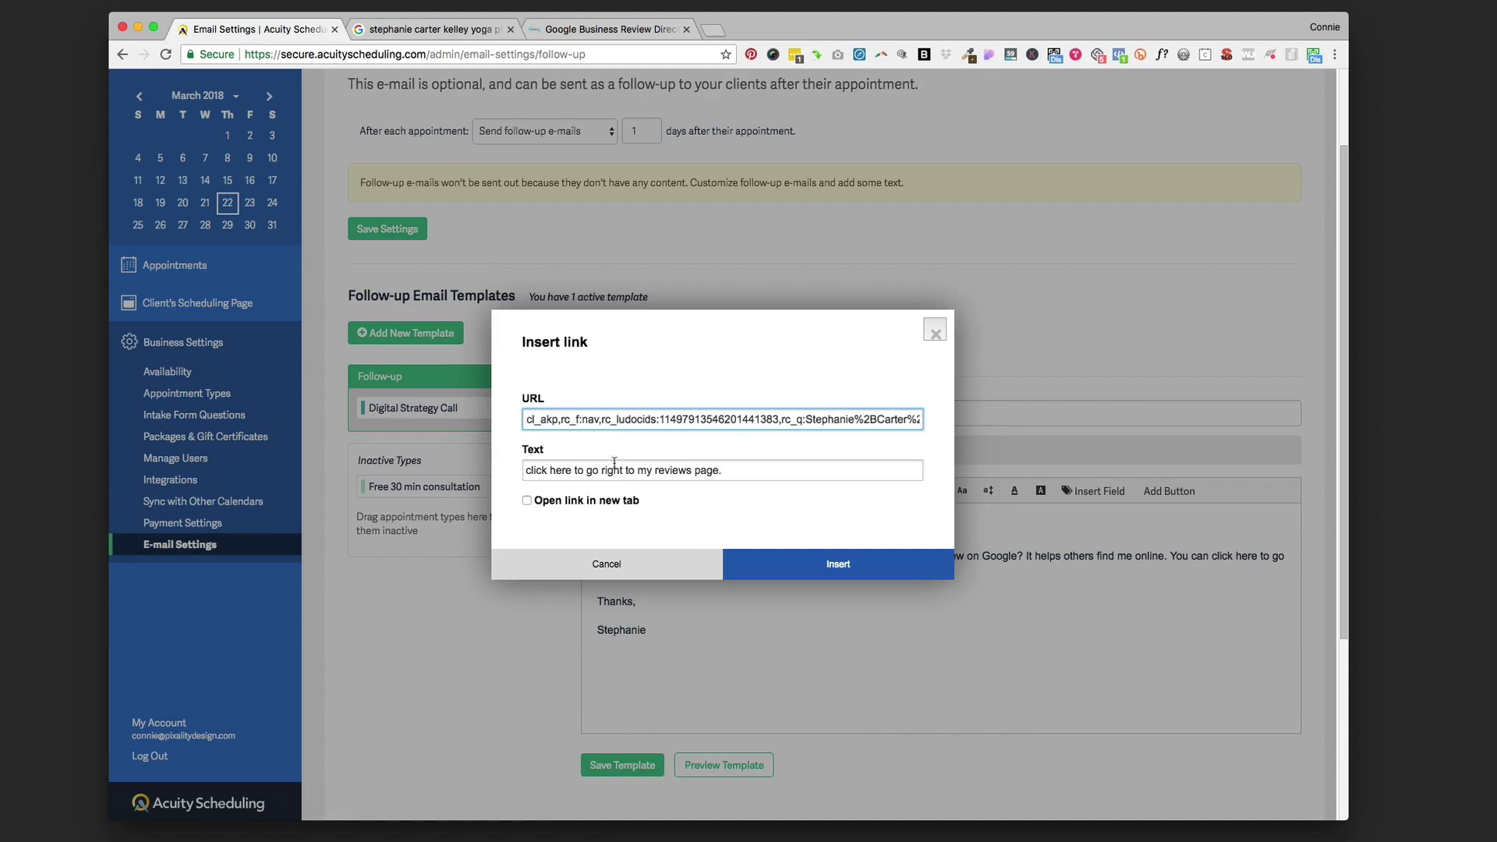
pyautogui.click(535, 503)
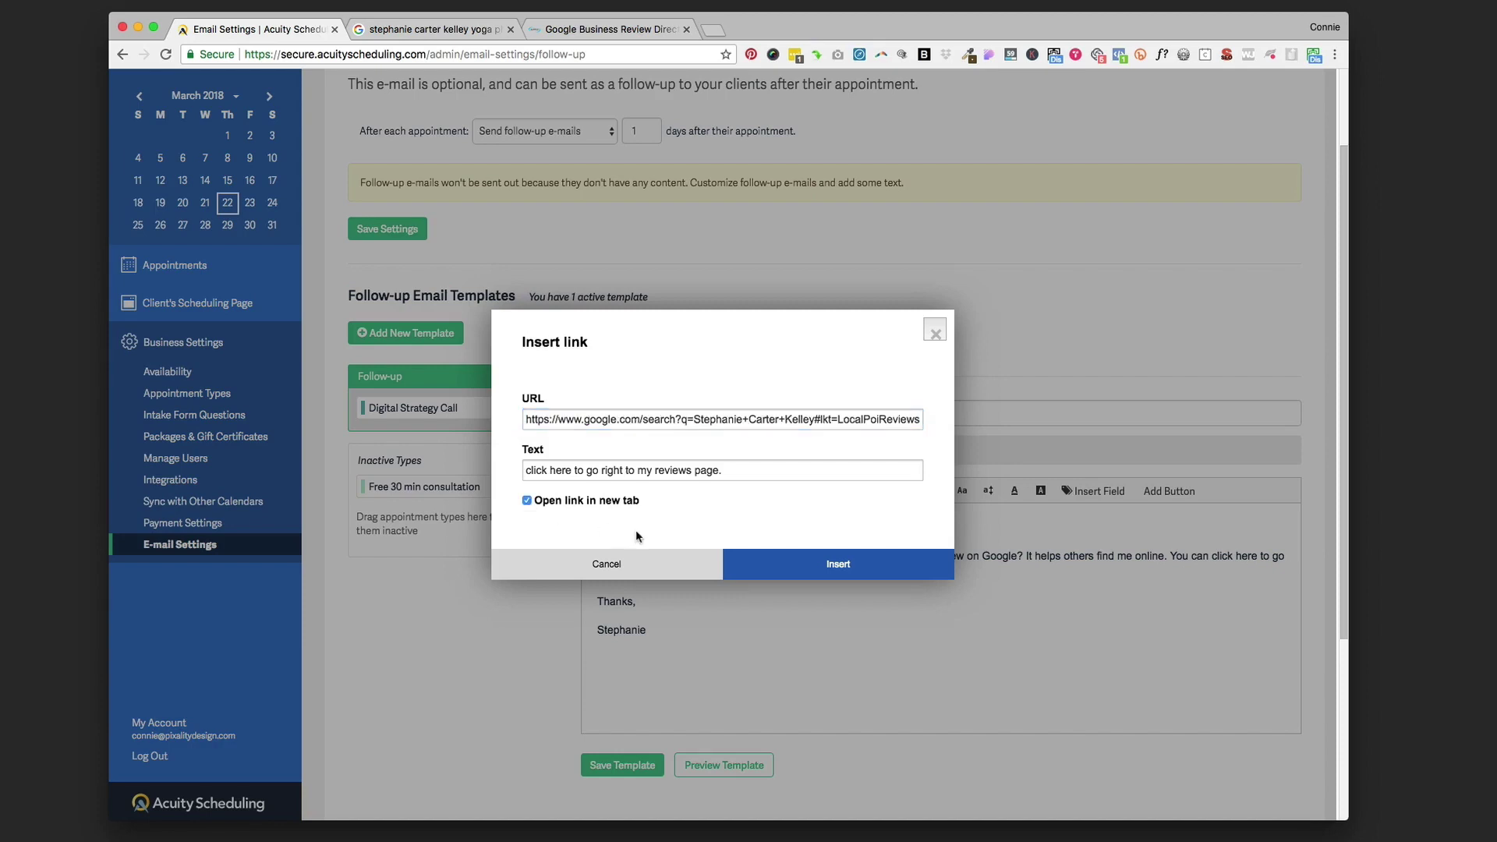
pyautogui.click(823, 564)
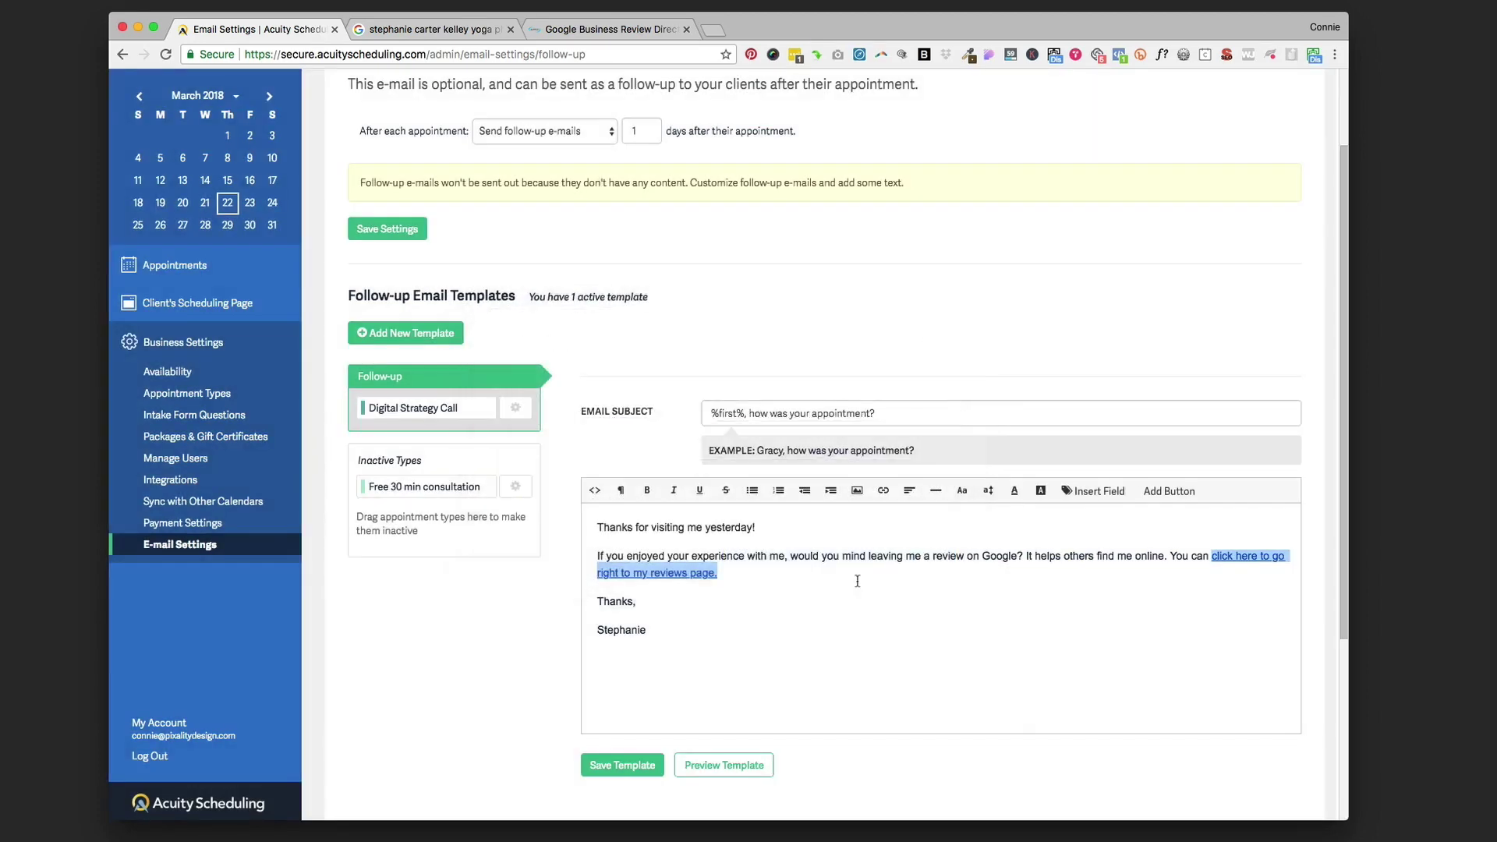
pyautogui.click(741, 640)
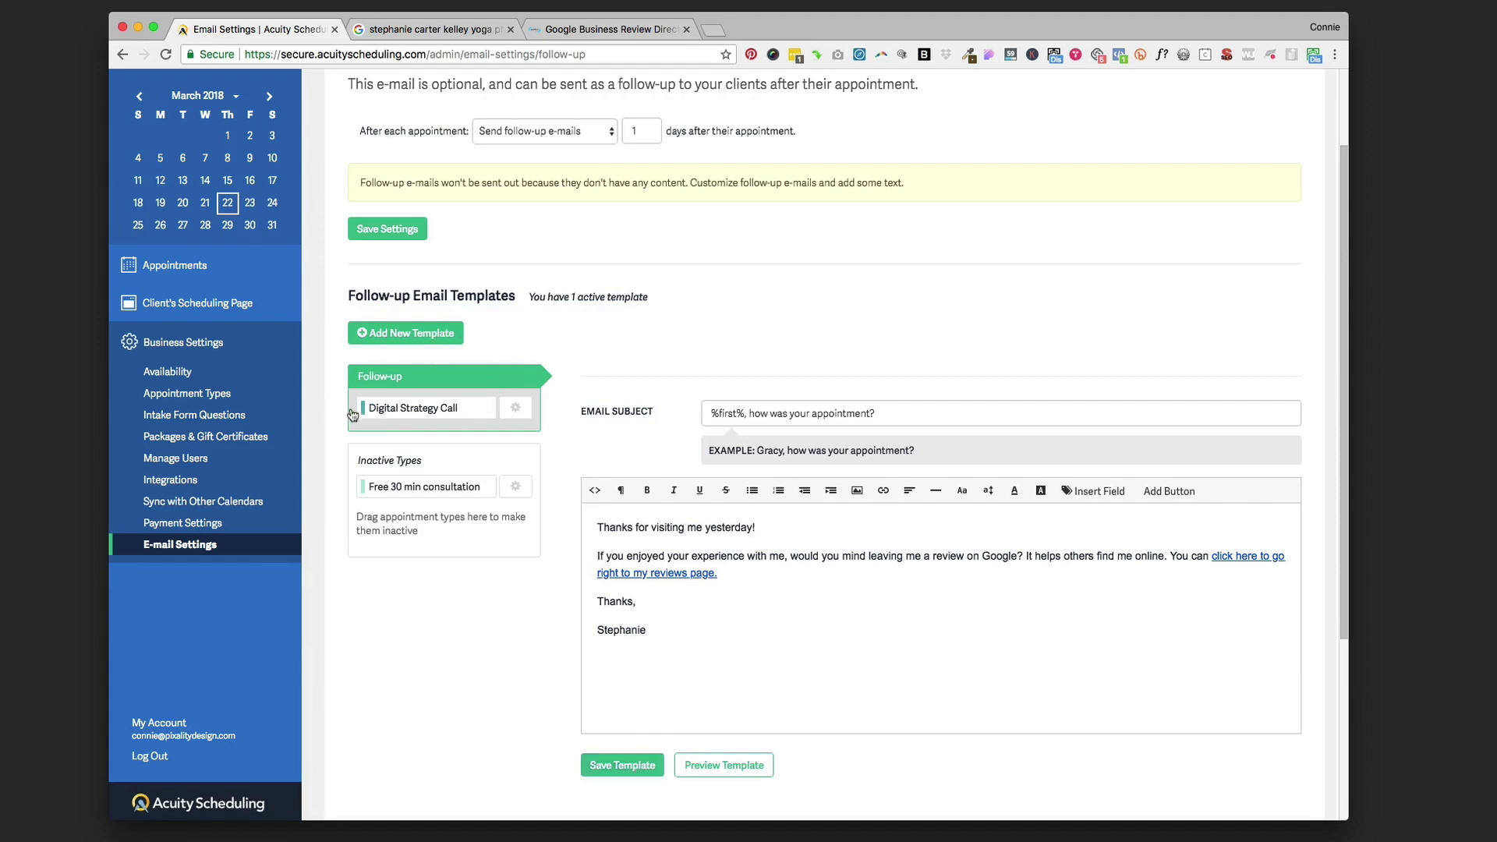
pyautogui.moveTo(361, 399)
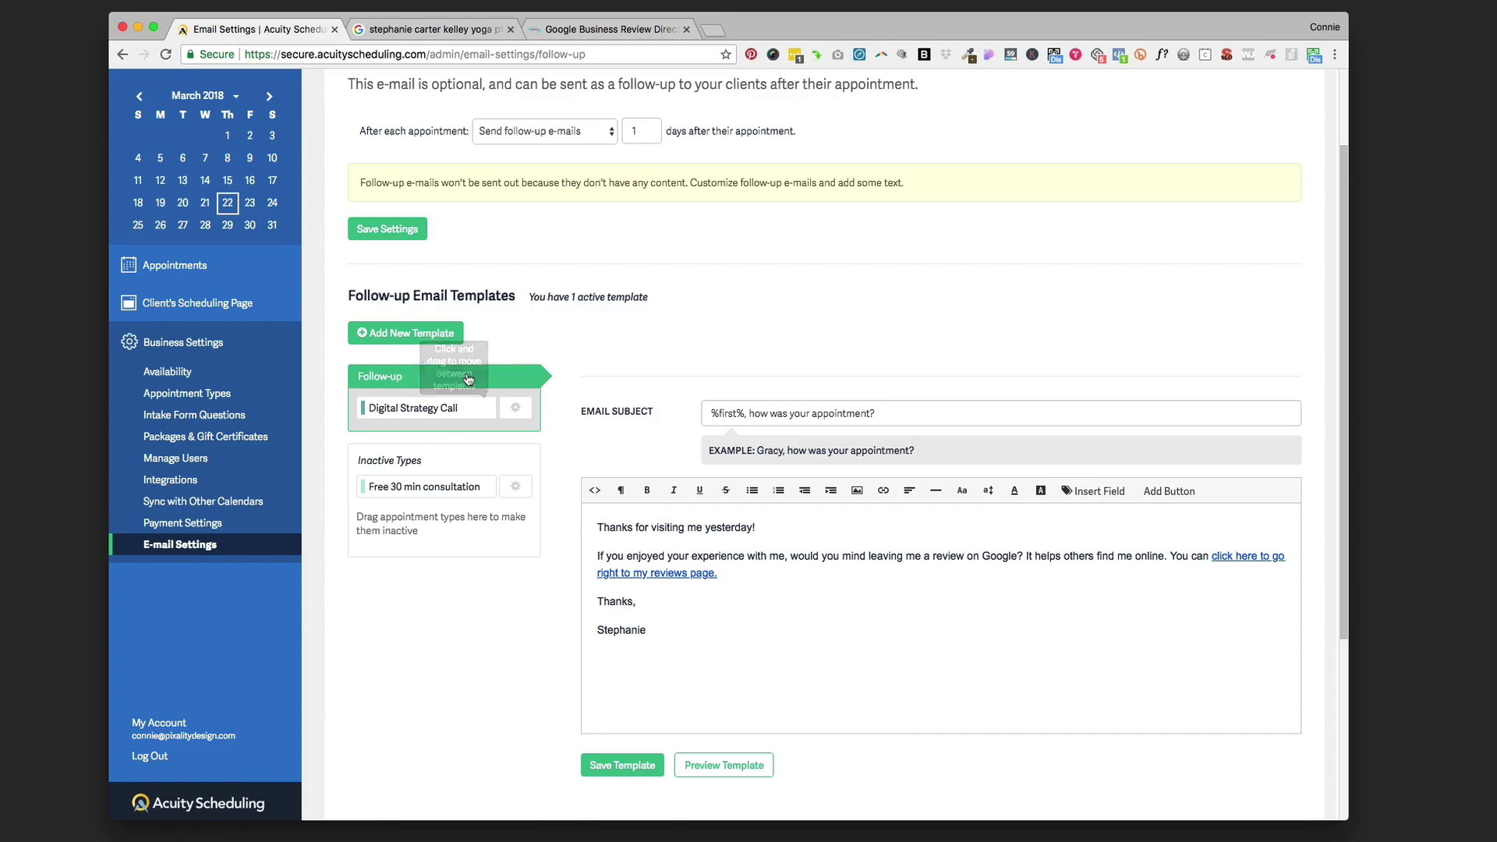